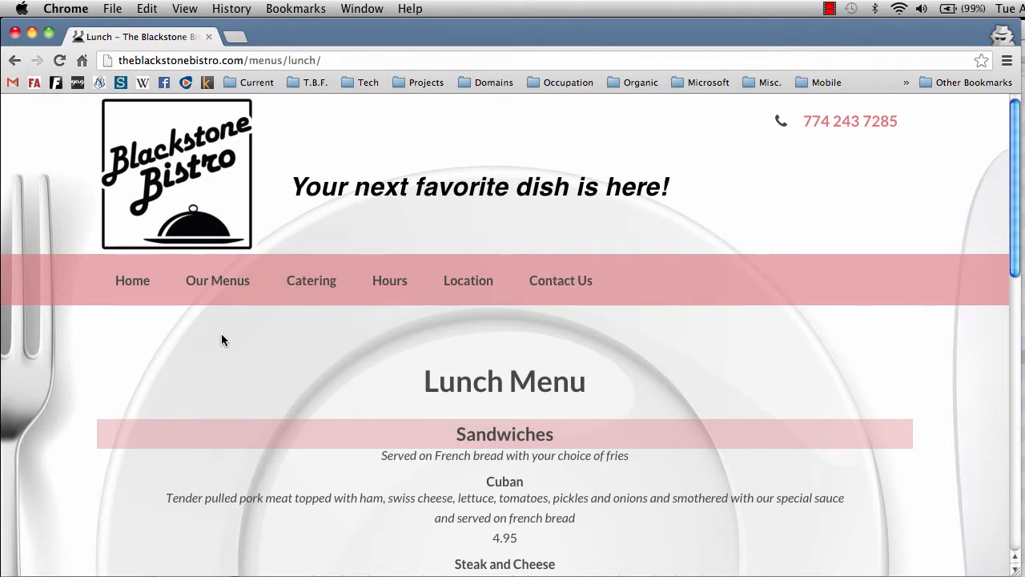
Step: Look through the public Lunch Menu page from the Sandwiches section down to Sides
scroll(222, 334, "down", 10)
scroll(222, 337, "down", 2)
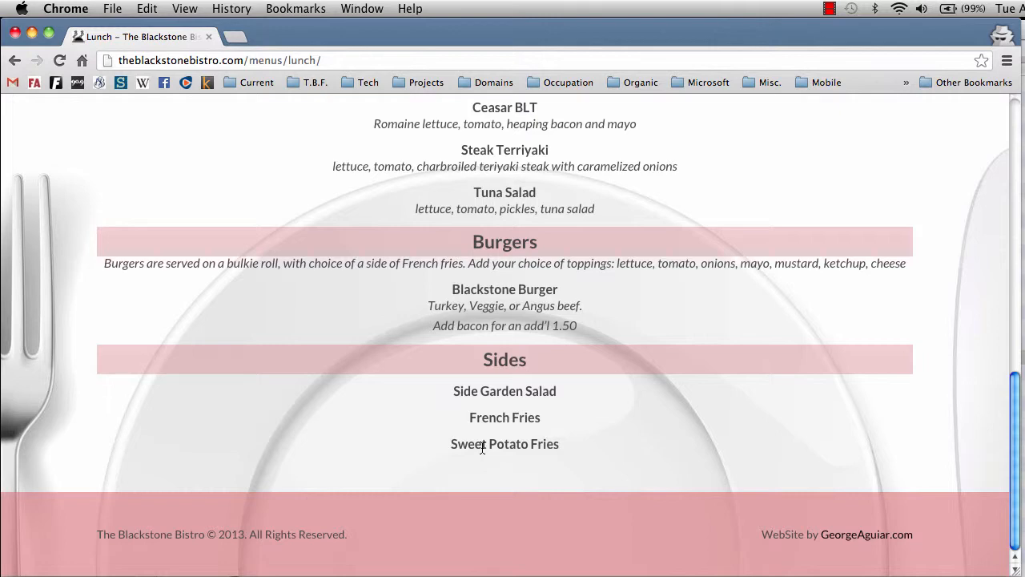
scroll(482, 447, "up", 15)
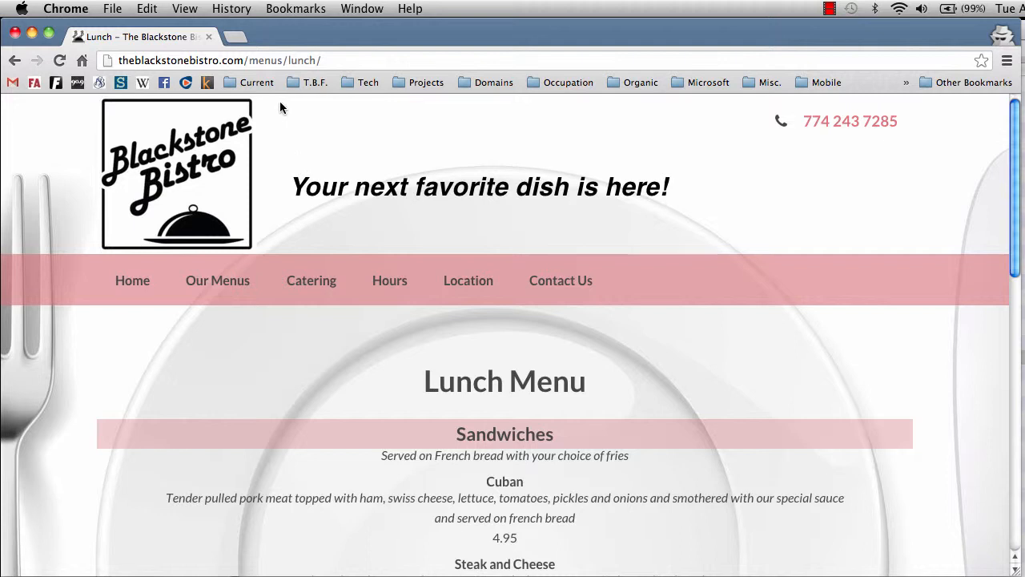
Step: Go to the site's WordPress login page at theblackstonebistro.com/wp-login.php
left_click_drag(248, 60, 349, 55)
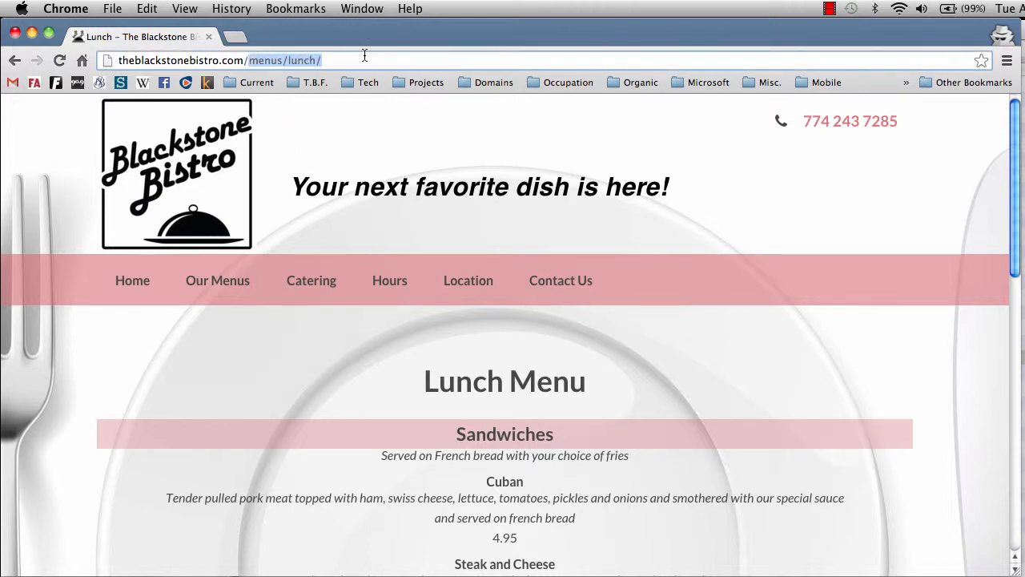
key("BackSpace")
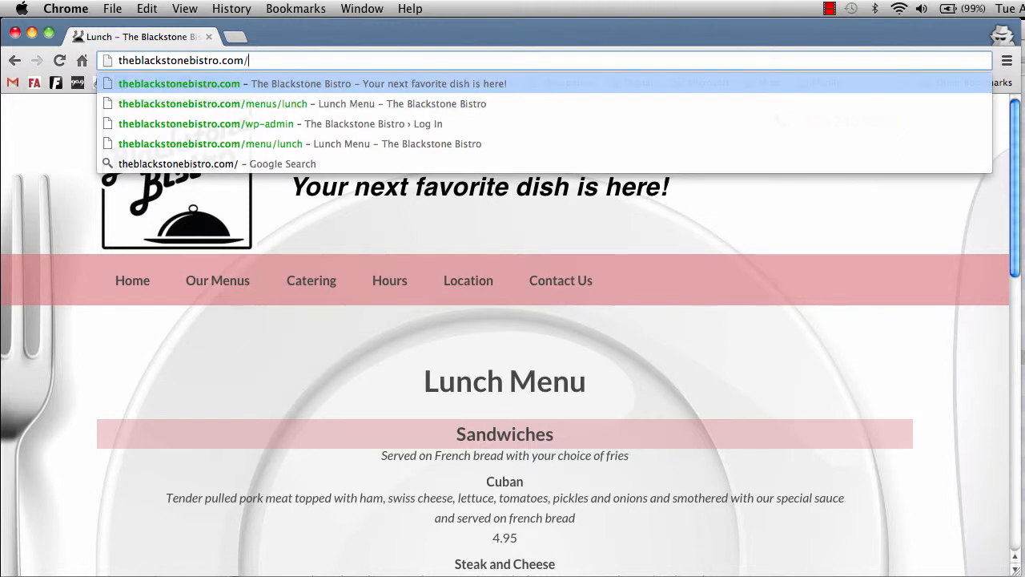
type("wp")
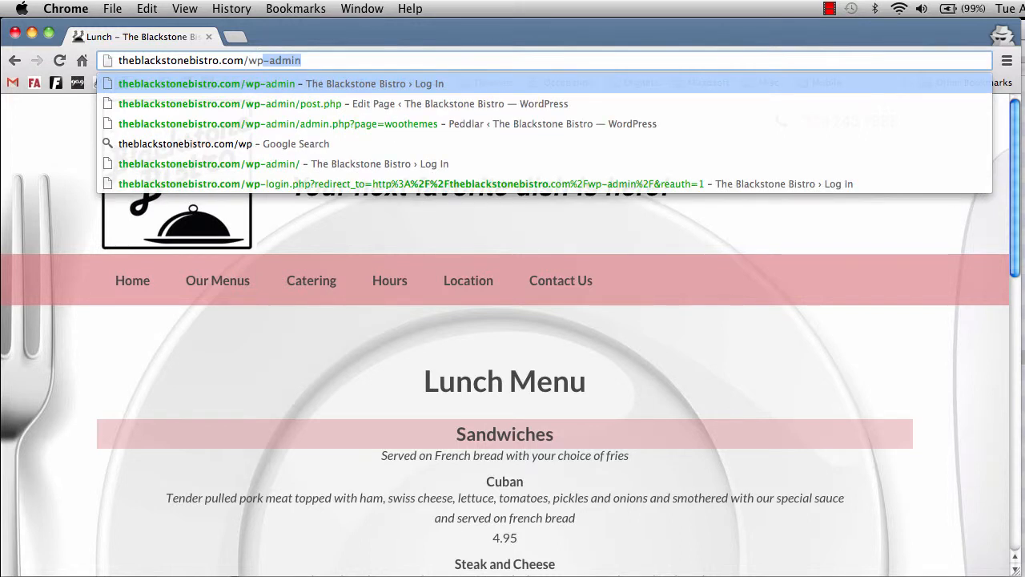
type("-login")
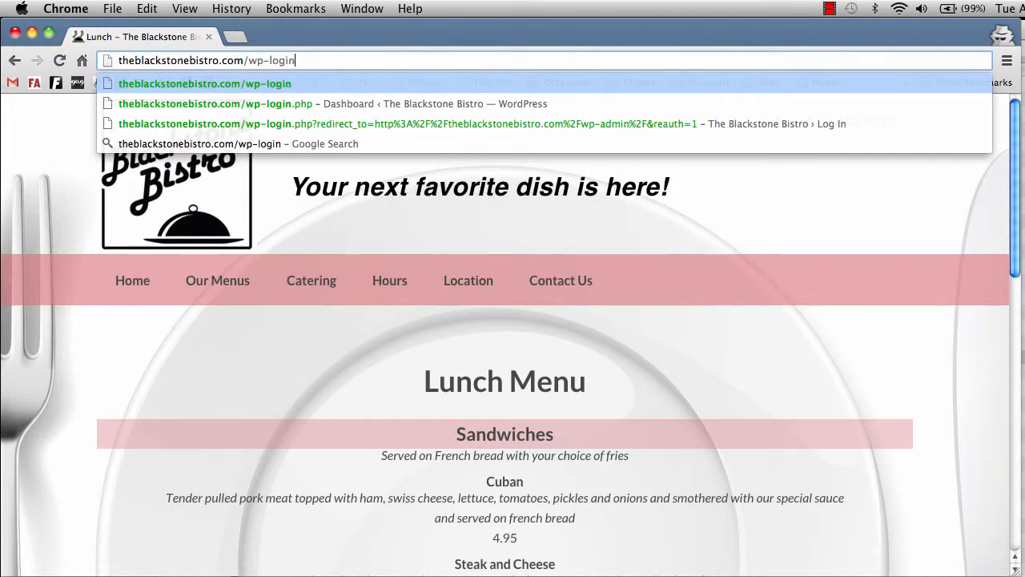
type(".php")
key("Return")
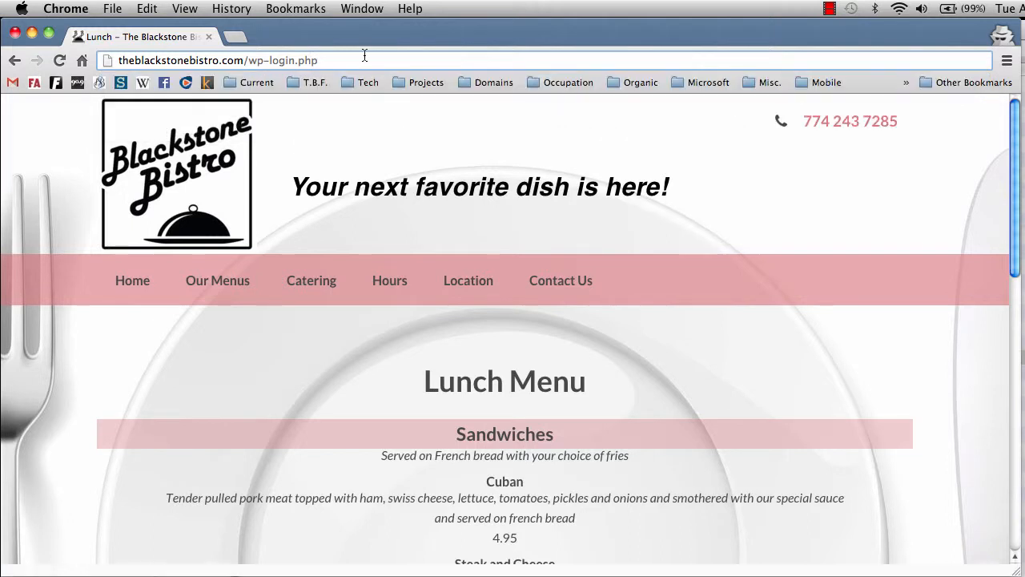
Step: Log in to the WordPress dashboard with the account username and the saved password
type("geor")
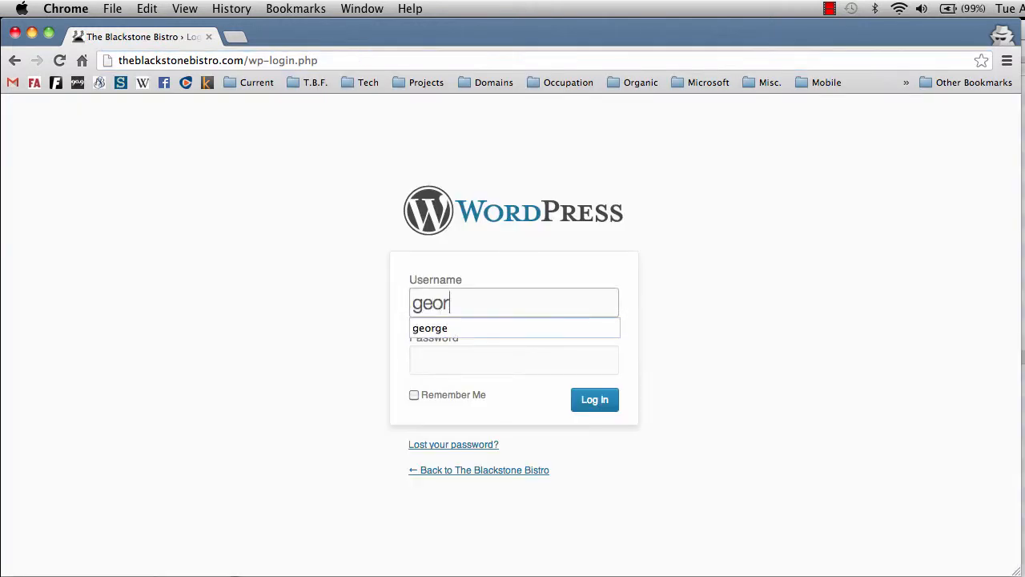
type("ge")
key("Tab")
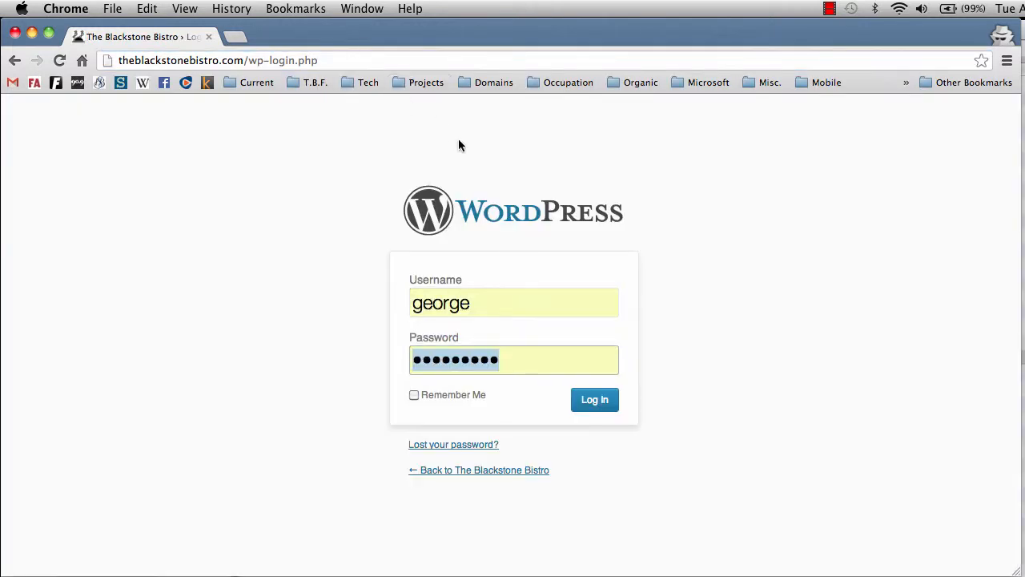
left_click(586, 405)
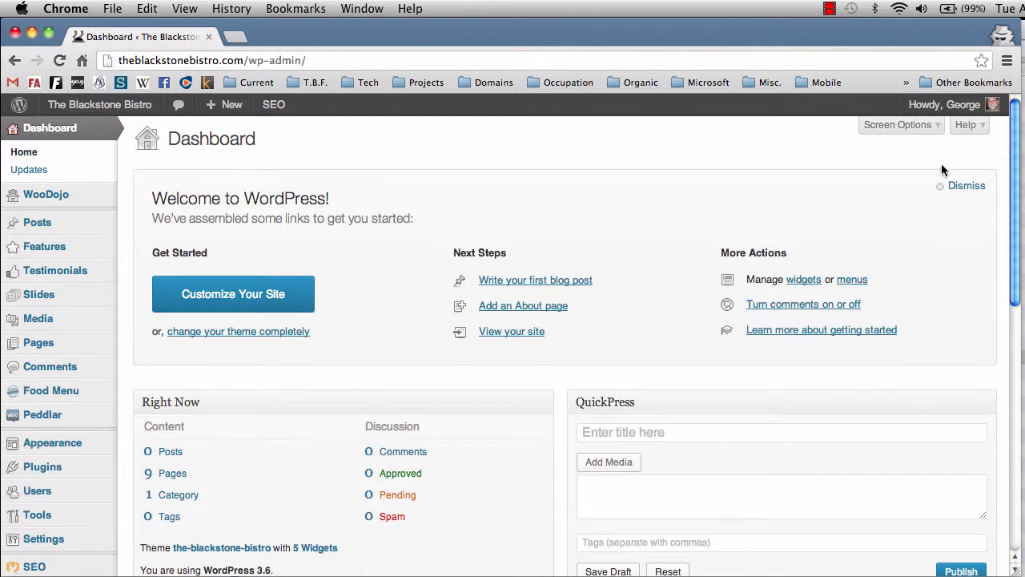
mouse_move(943, 110)
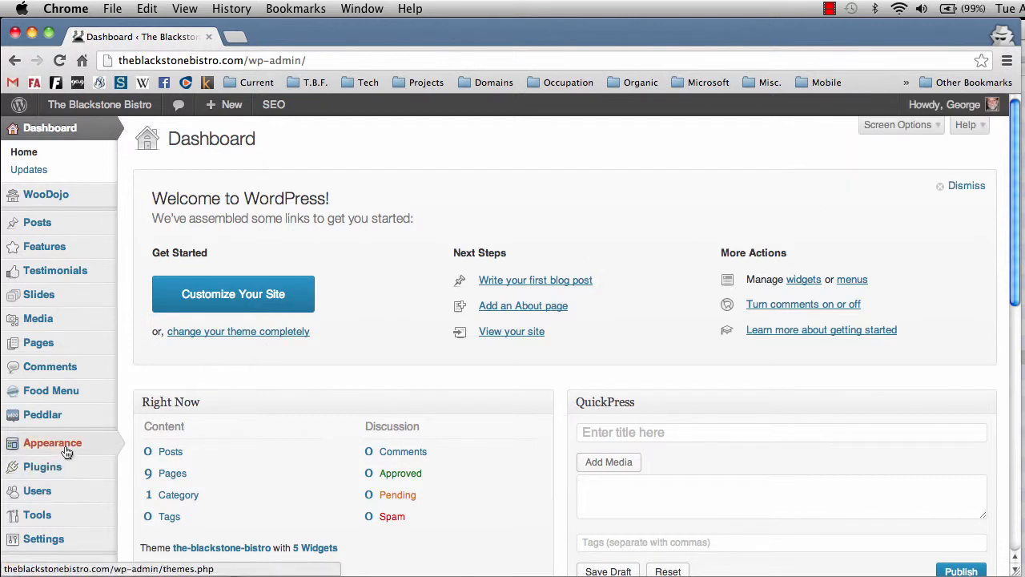
mouse_move(49, 426)
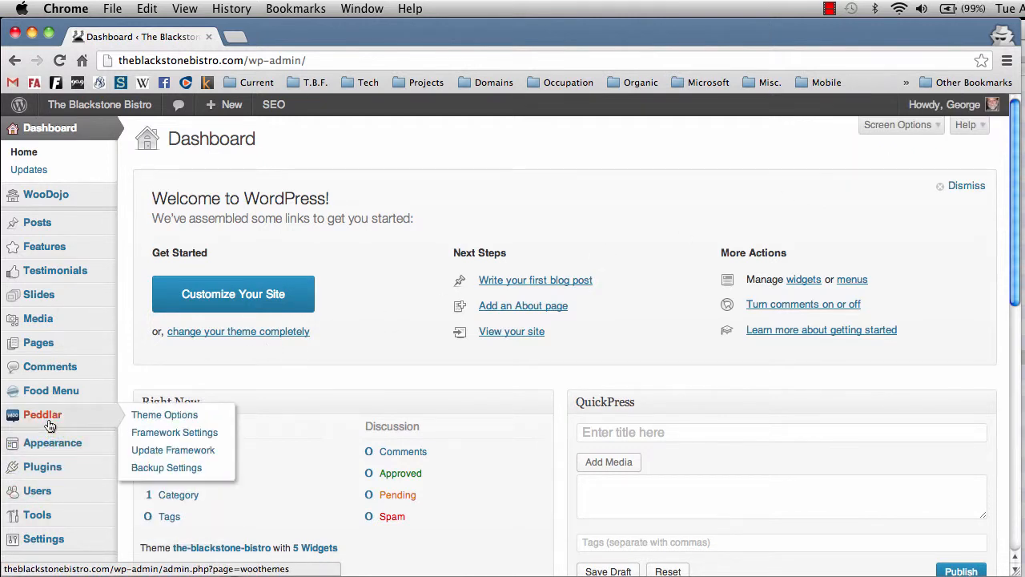
mouse_move(46, 454)
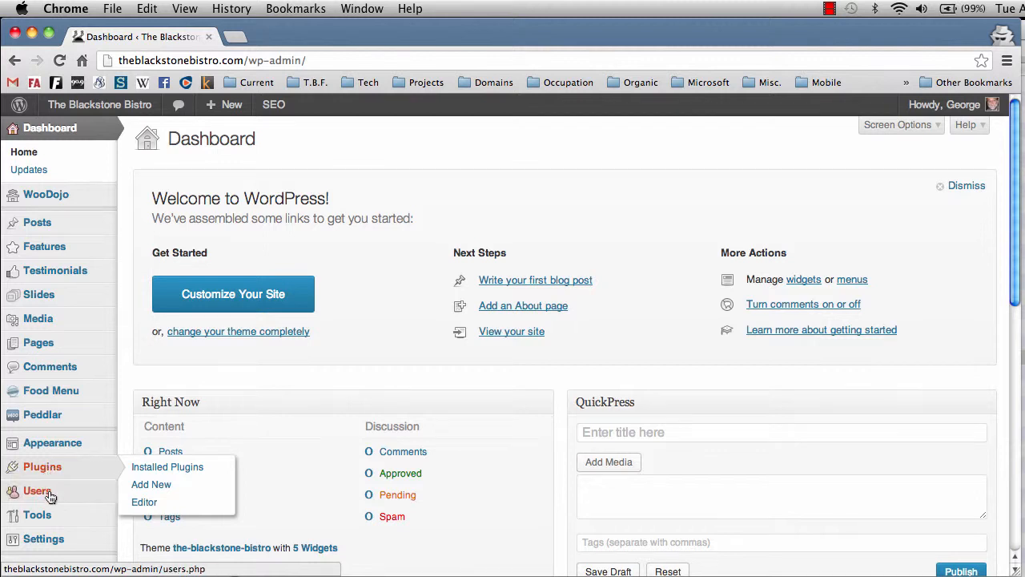
mouse_move(61, 543)
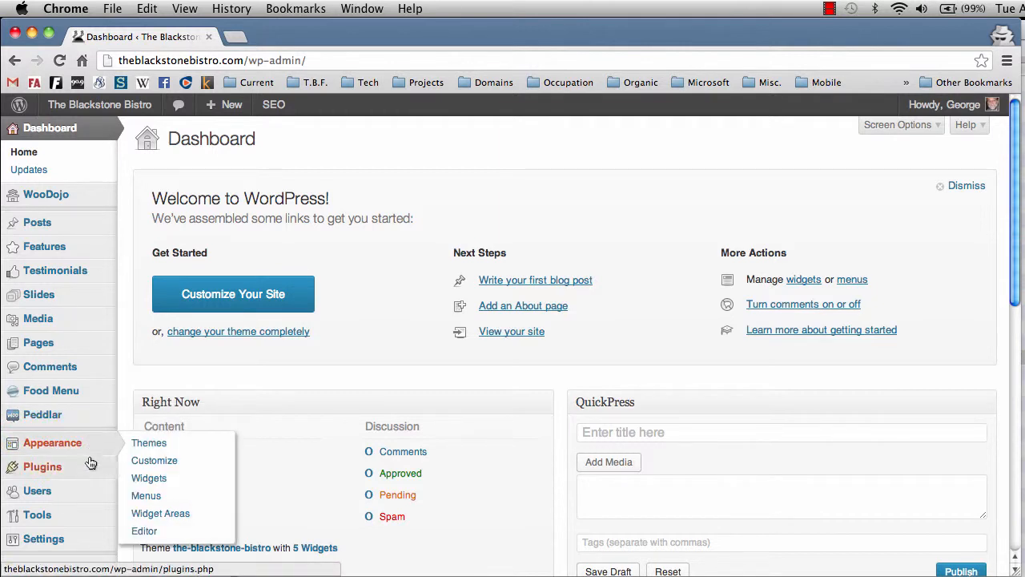
mouse_move(85, 458)
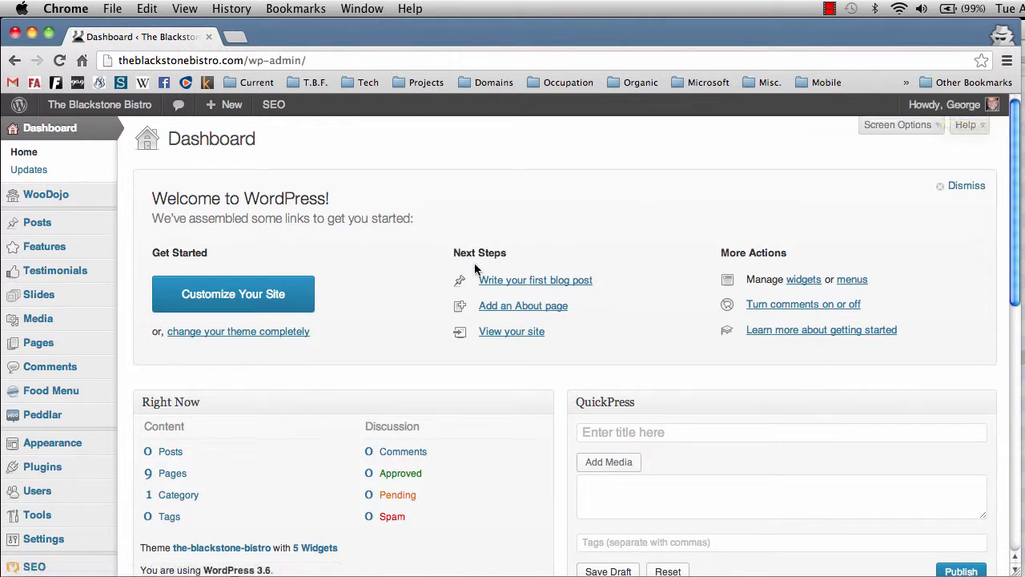
Step: Open the Food Menu item list and review the meals on its first page
mouse_move(45, 401)
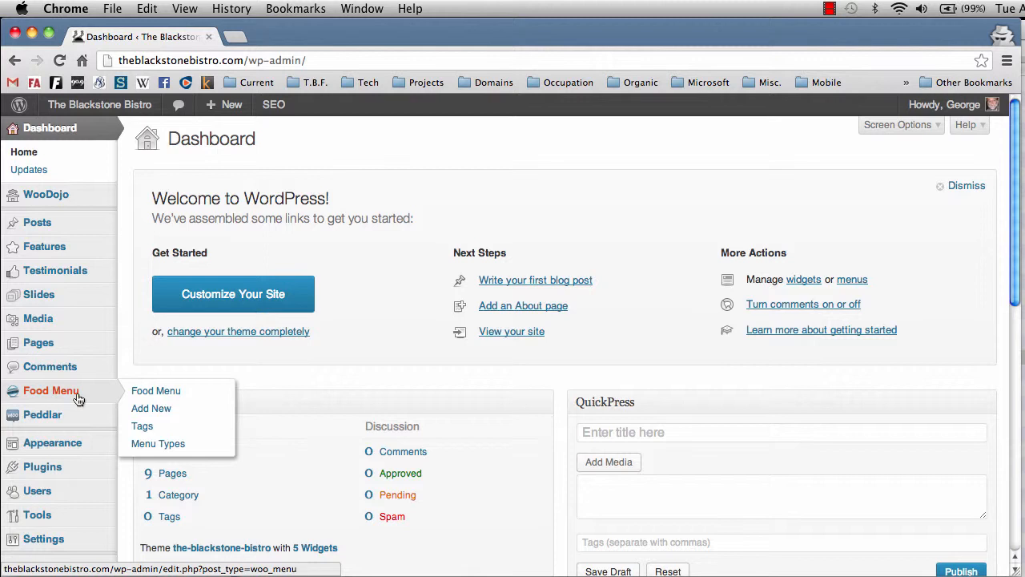
left_click(155, 391)
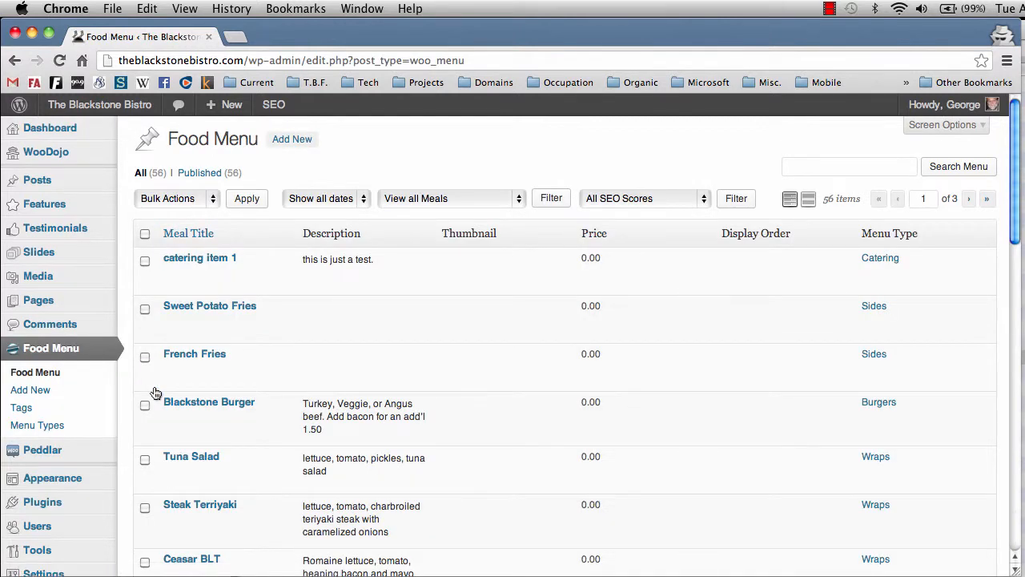
mouse_move(182, 340)
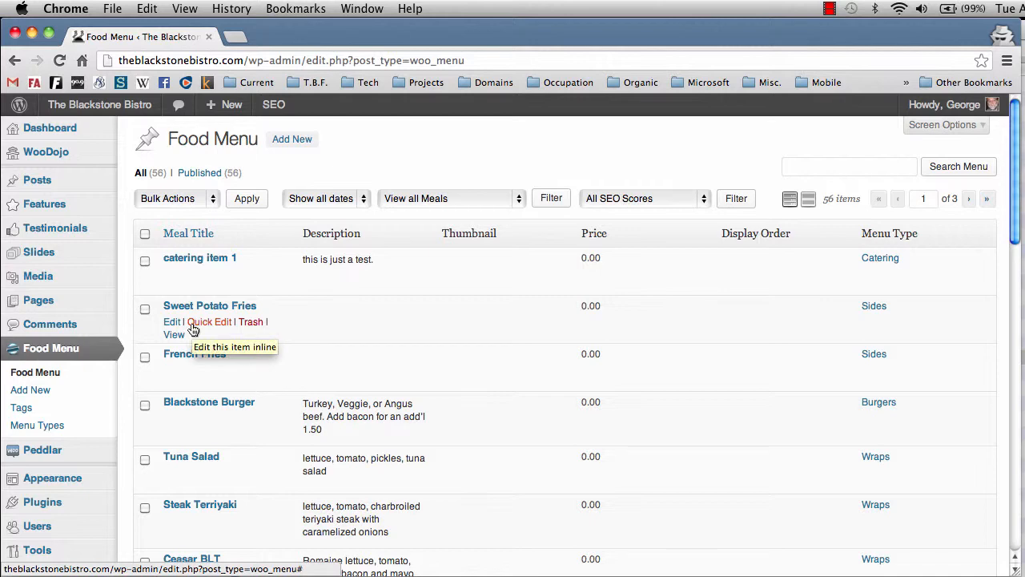
scroll(229, 308, "down", 5)
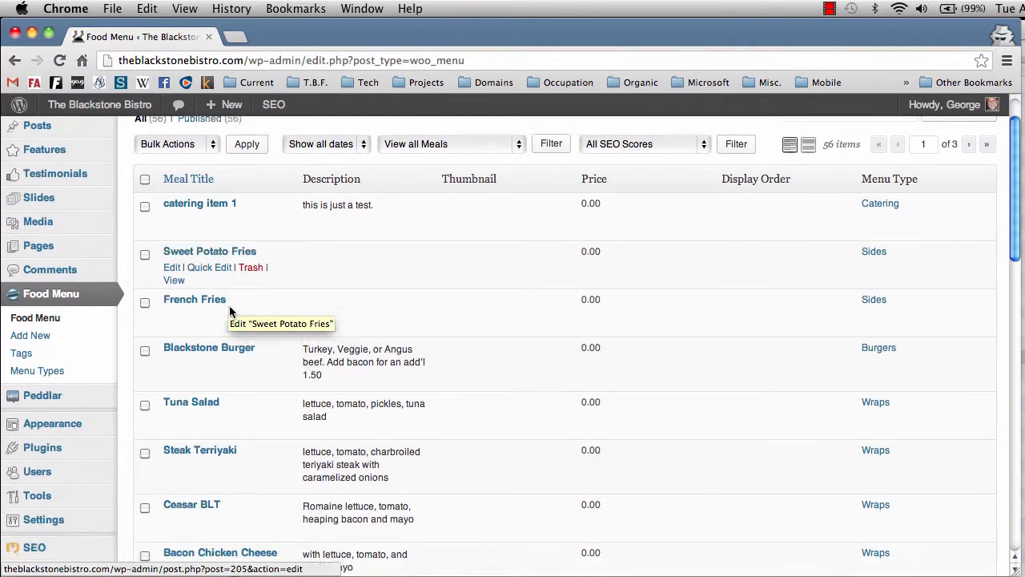
scroll(230, 312, "down", 10)
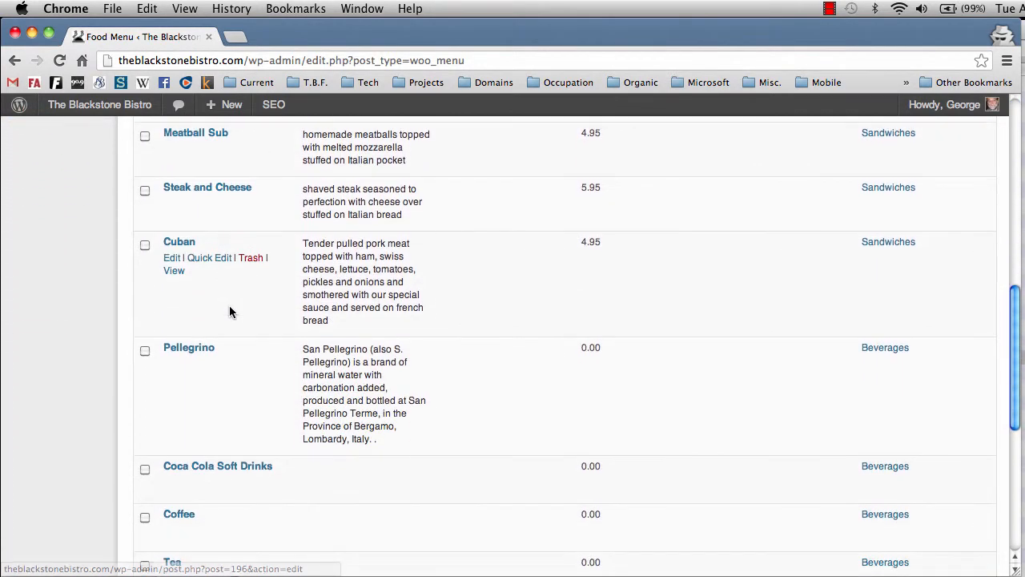
scroll(229, 311, "down", 5)
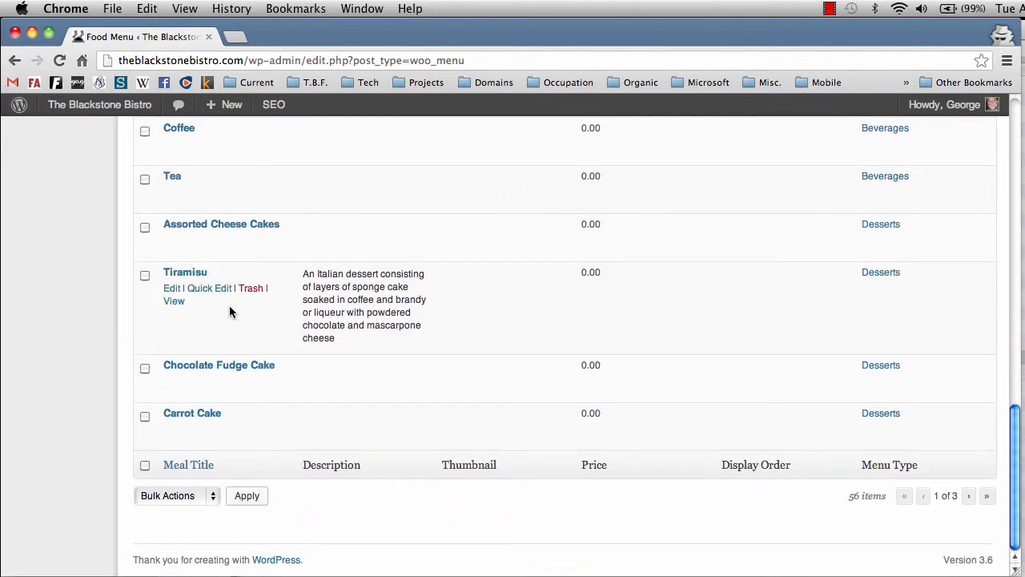
Step: Look through the meals on pages 2 and 3 of the Food Menu list and return to the first page
left_click(971, 501)
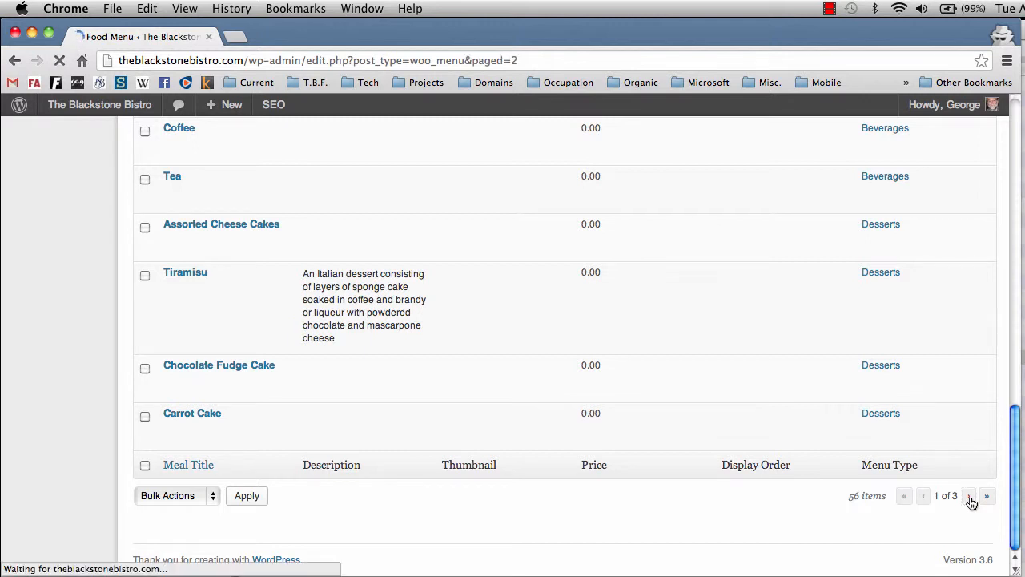
scroll(972, 503, "down", 8)
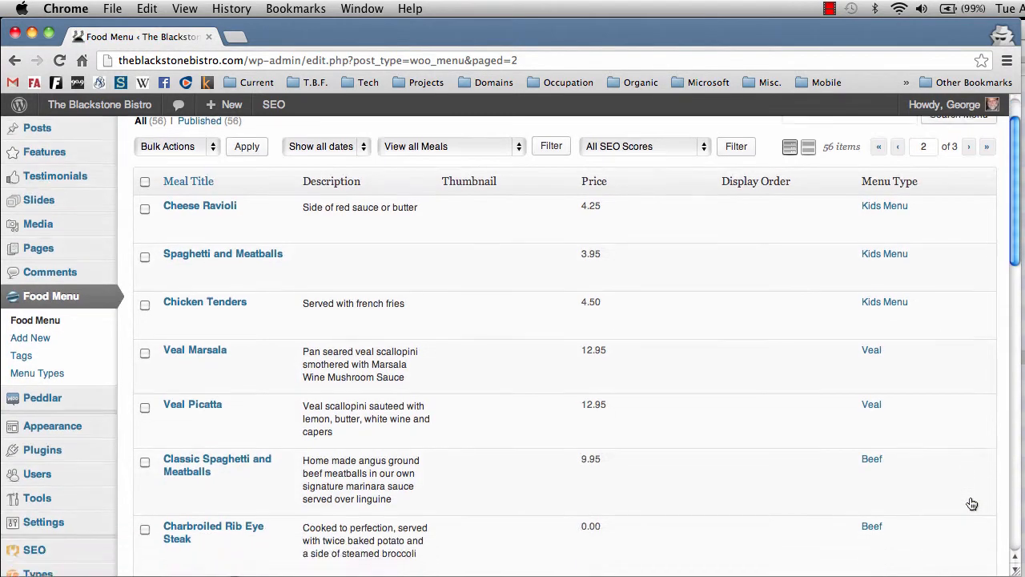
scroll(972, 503, "down", 11)
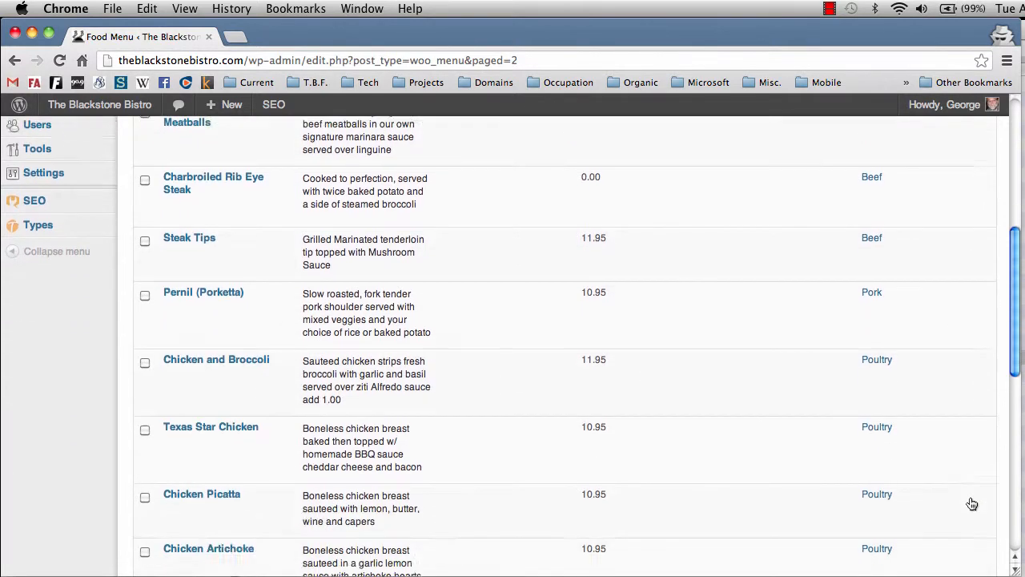
scroll(972, 503, "down", 4)
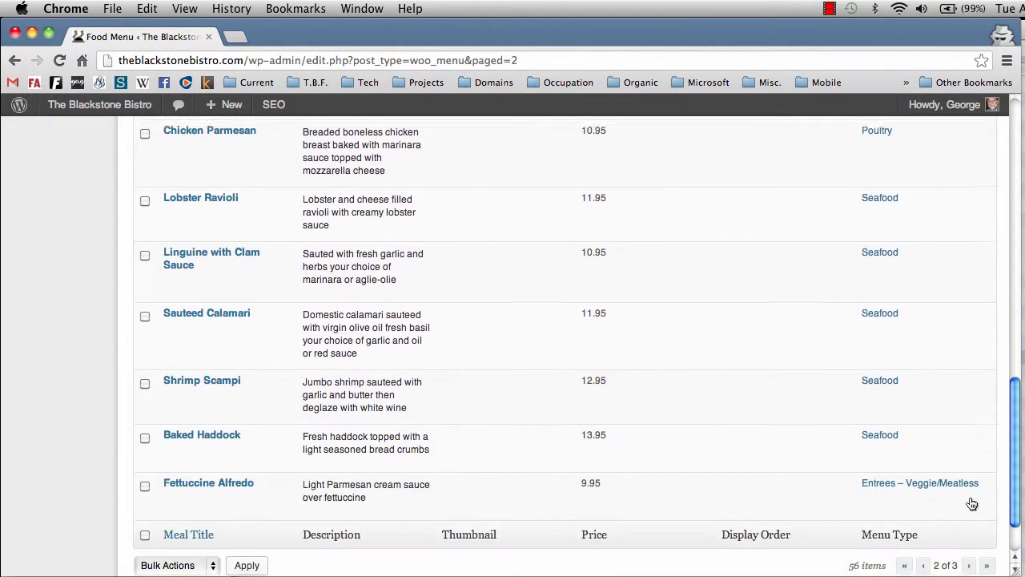
left_click(970, 497)
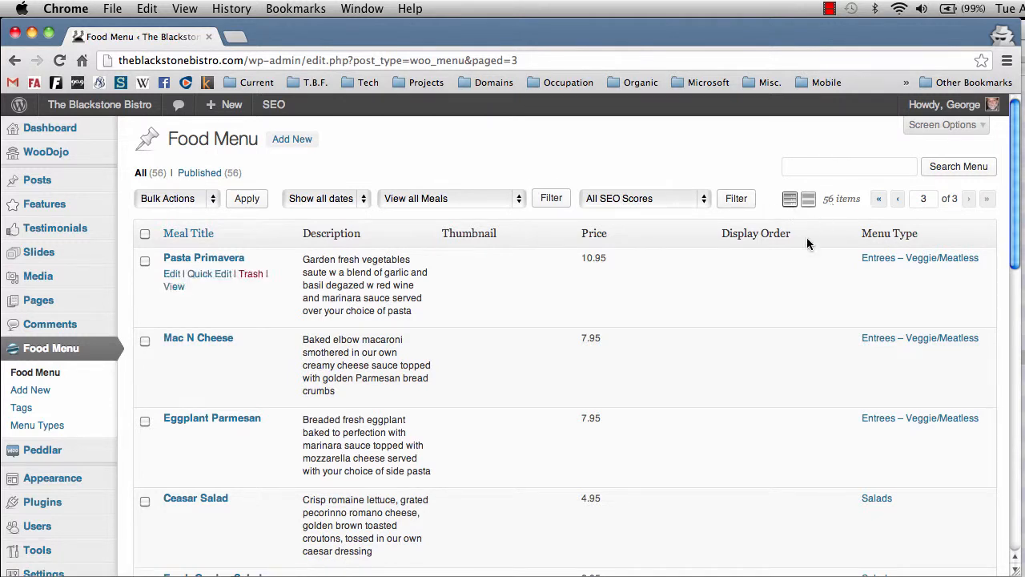
scroll(775, 284, "down", 10)
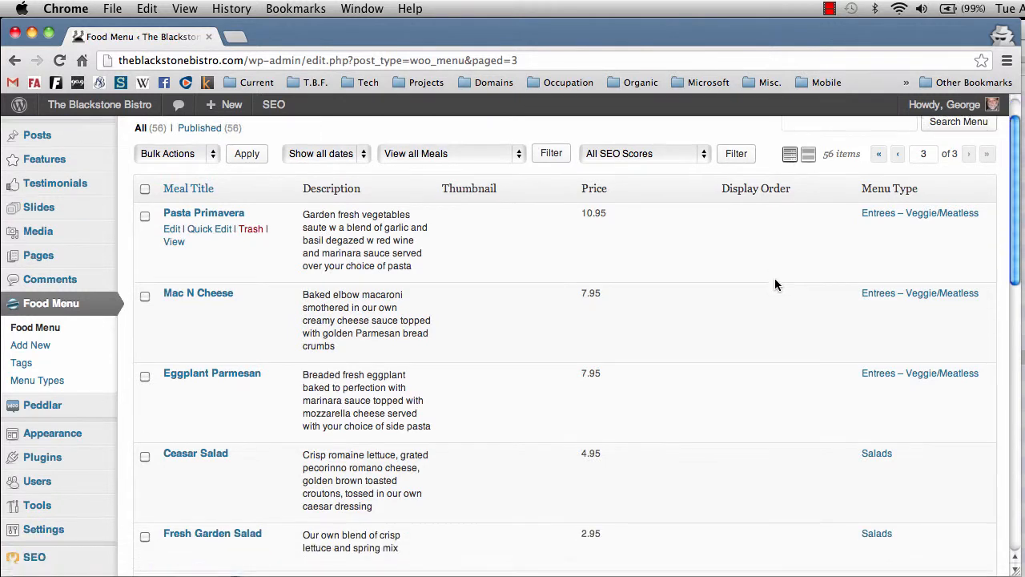
scroll(775, 285, "down", 6)
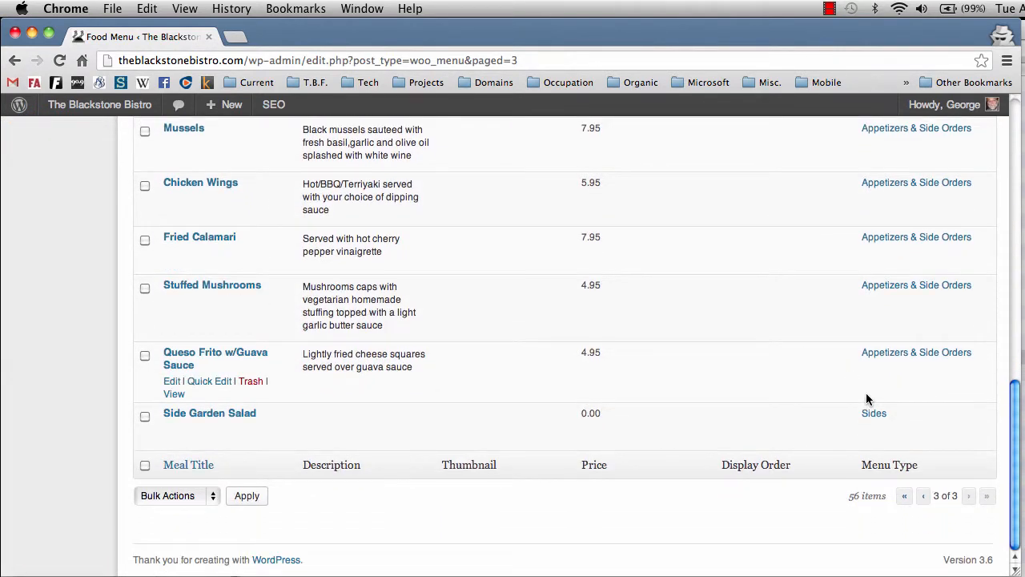
left_click(902, 497)
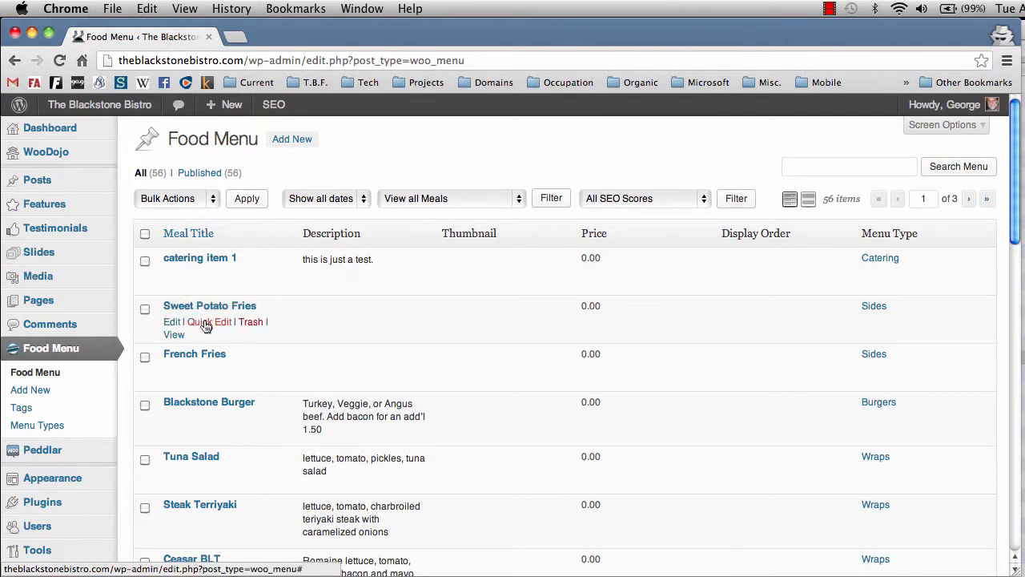
Step: Examine the menu types and status options in Quick Edit for Sweet Potato Fries, and close it without saving
left_click(205, 325)
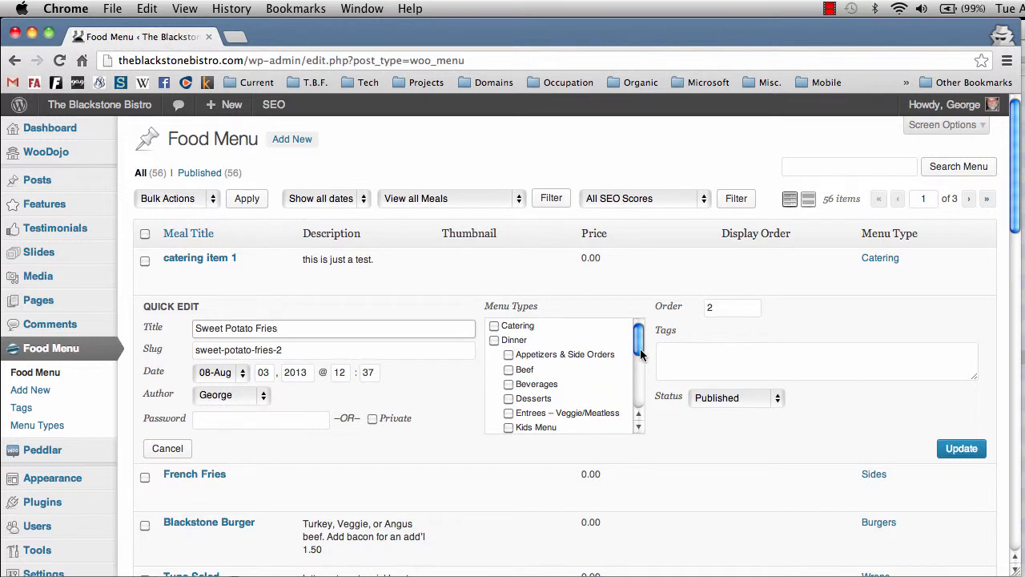
left_click_drag(640, 354, 641, 415)
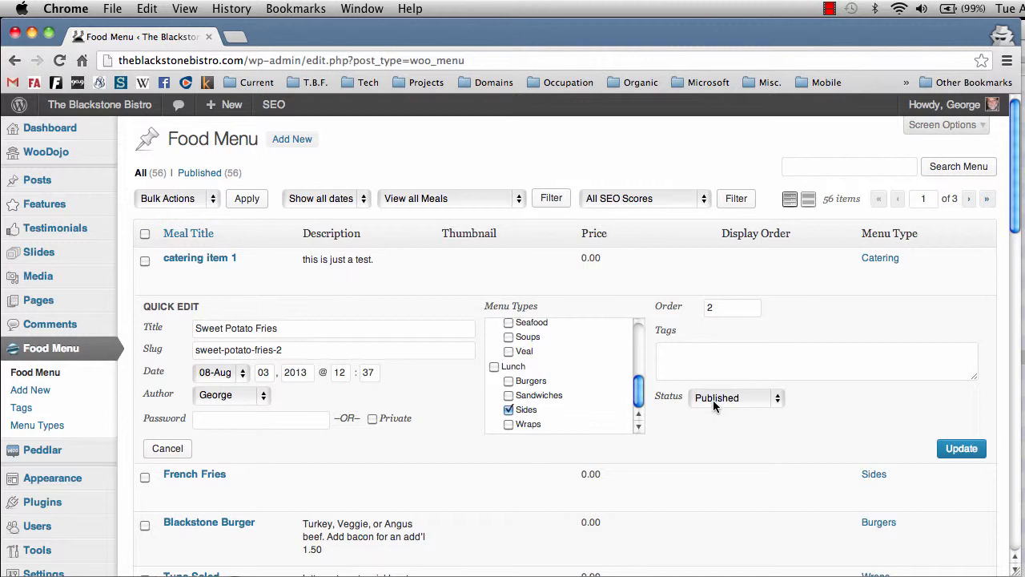
left_click(777, 401)
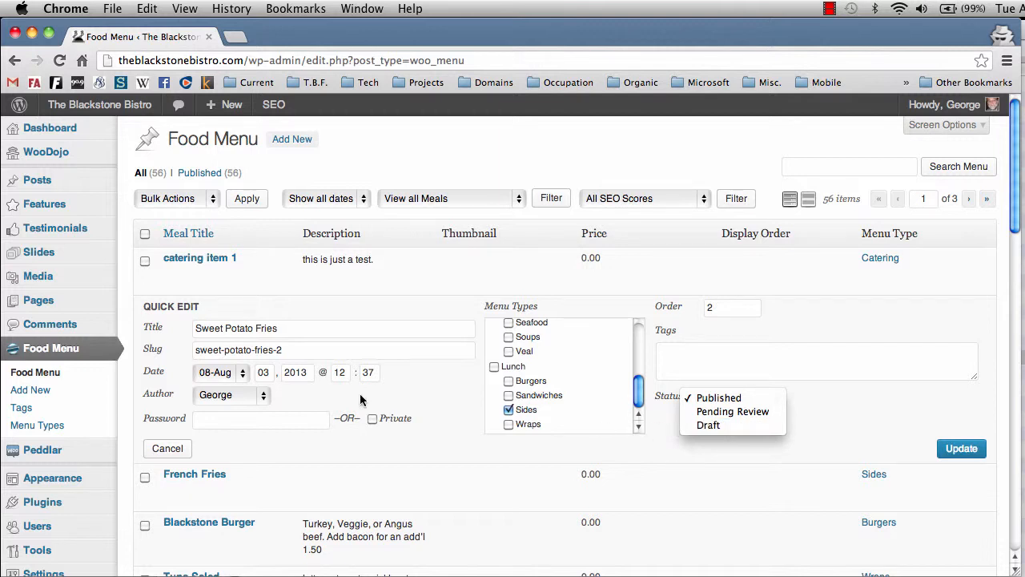
left_click(175, 449)
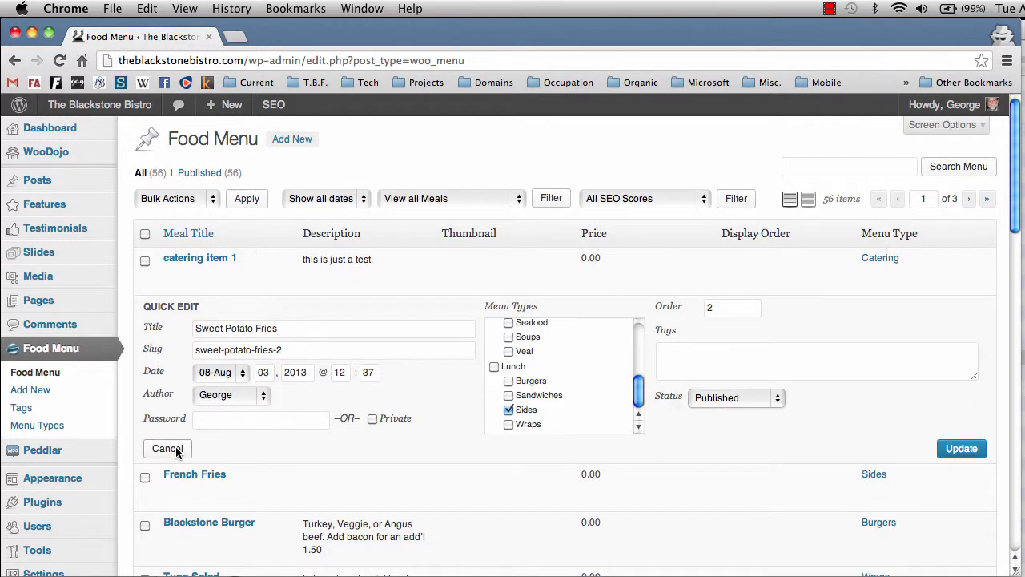
left_click(168, 449)
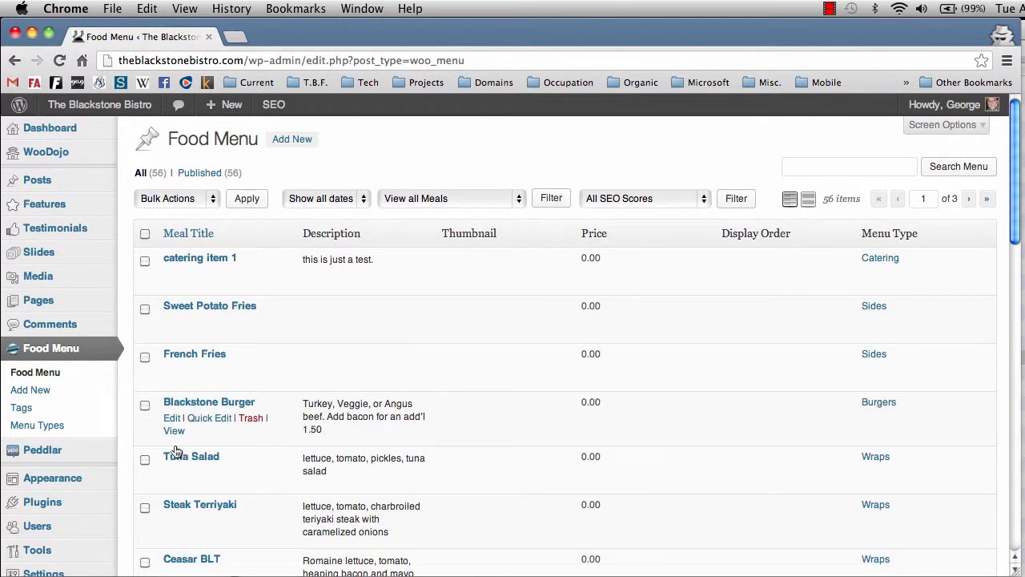
Step: Open the Sweet Potato Fries meal in the full editor
left_click(203, 306)
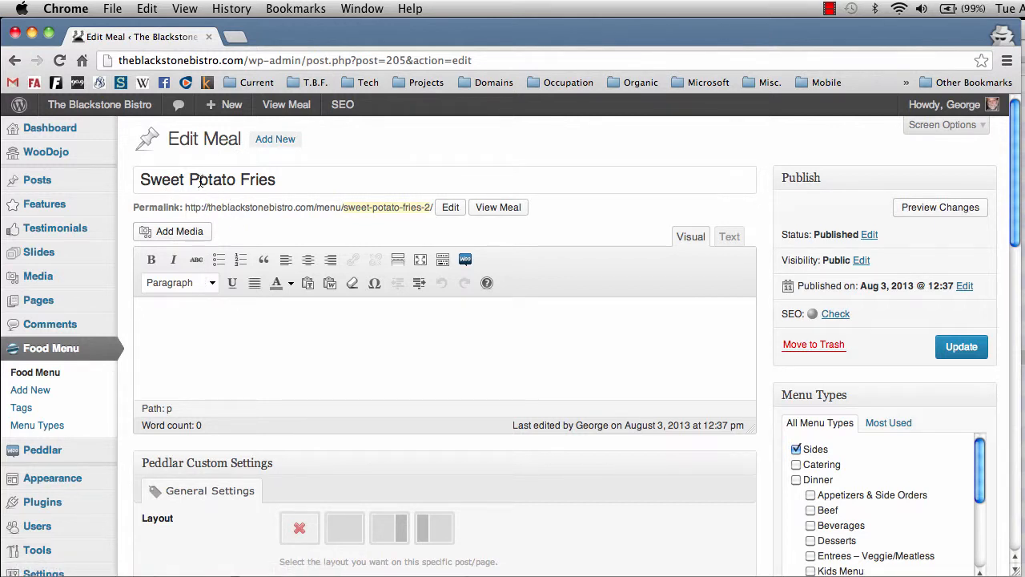
Step: Try adding the word "Very" in front of the meal title, and remove it again
left_click(140, 183)
type("Very")
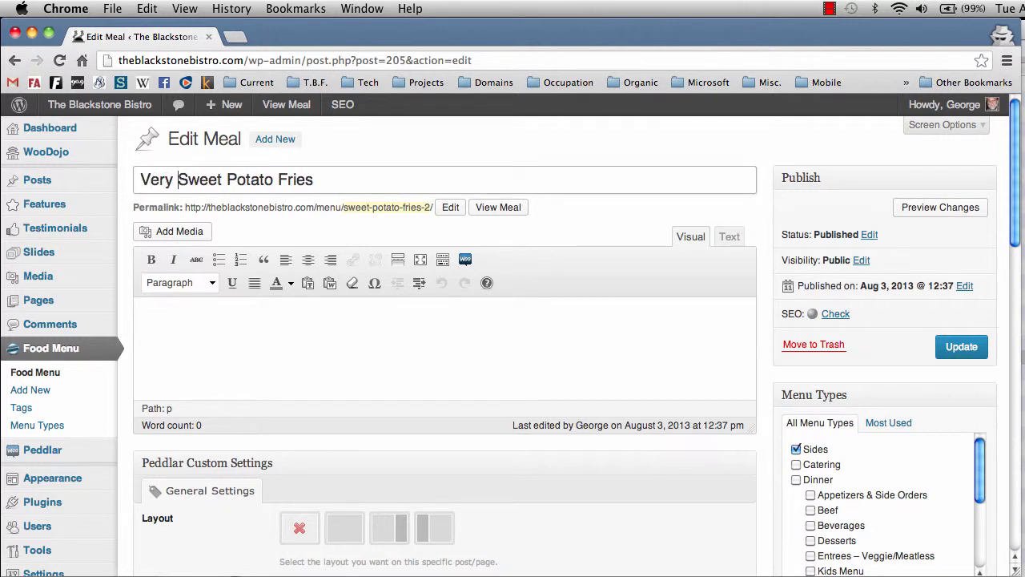
key("BackSpace")
key("BackSpace")
key("BackSpace")
key("BackSpace")
key("BackSpace")
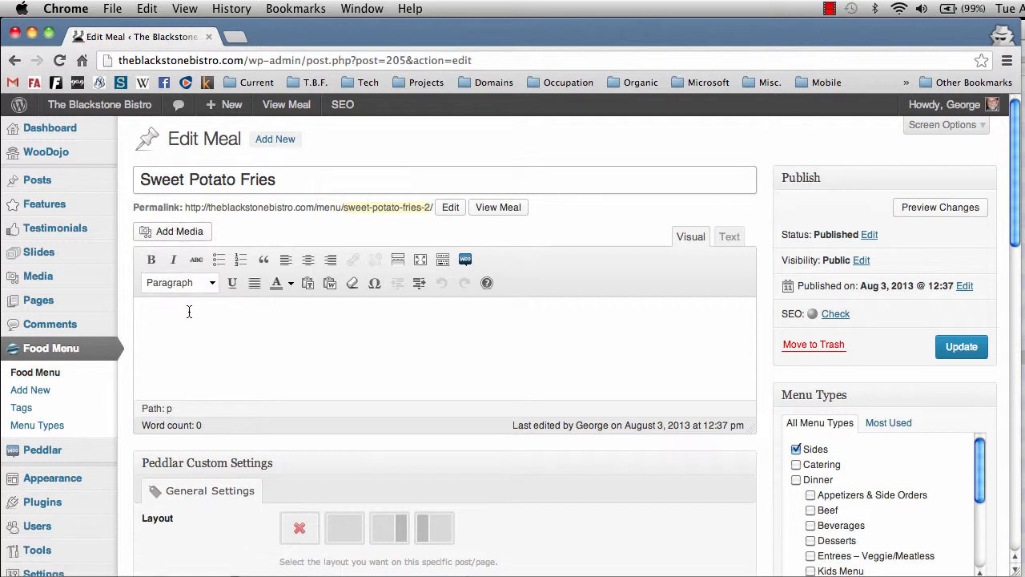
Step: Enter the meal description "Theses fries are made from USDA Number 1 Sweet Potatoes and are cooked to perfection."
left_click(189, 312)
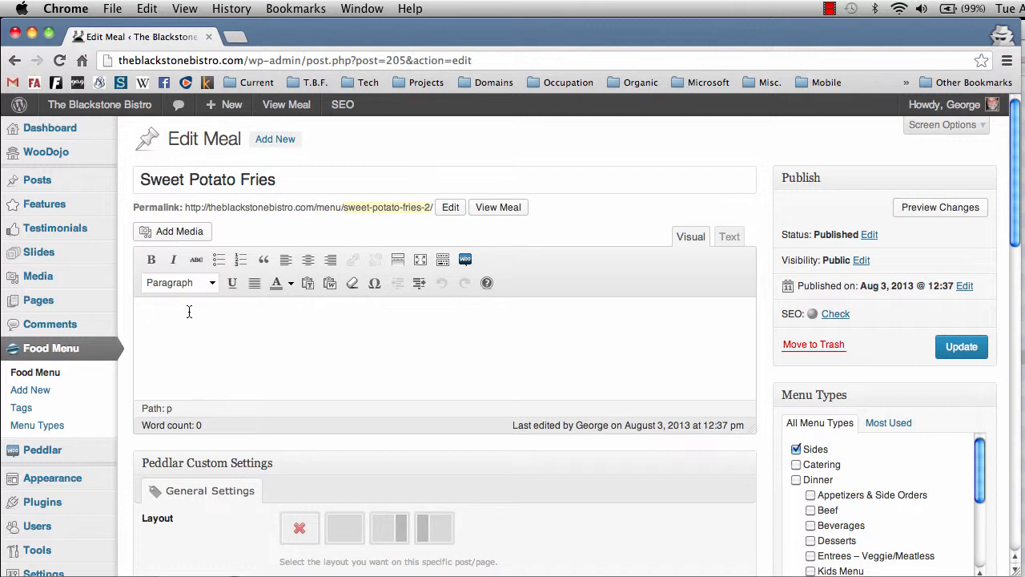
type("Theses fries are made from USDA")
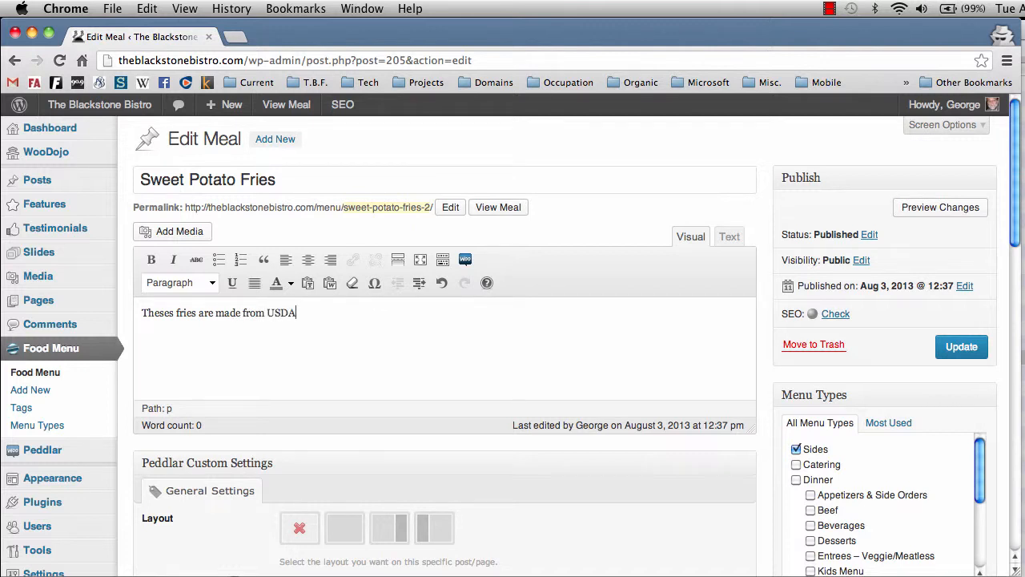
type(" Number 1 Sweet Po")
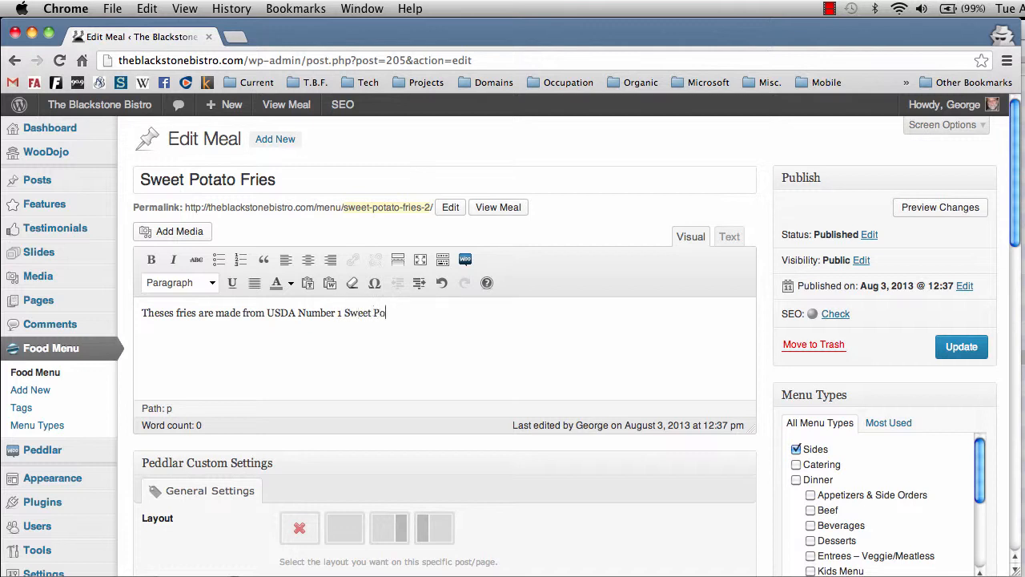
type("tatoes and are cooked to perfes")
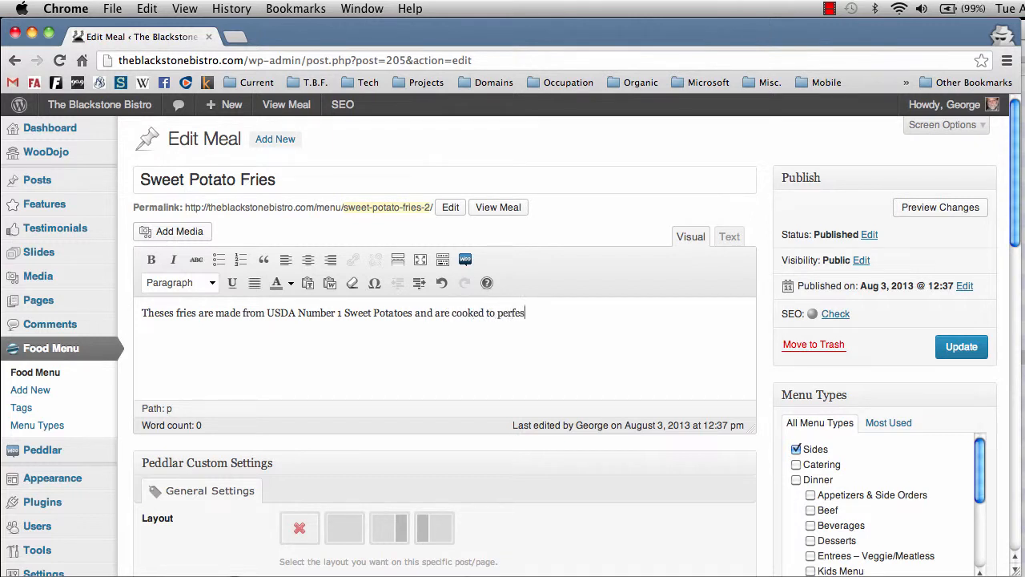
key("BackSpace")
type("ction.")
Step: Review the meal's custom settings, excerpt, custom fields and author sections below the description
scroll(512, 336, "down", 7)
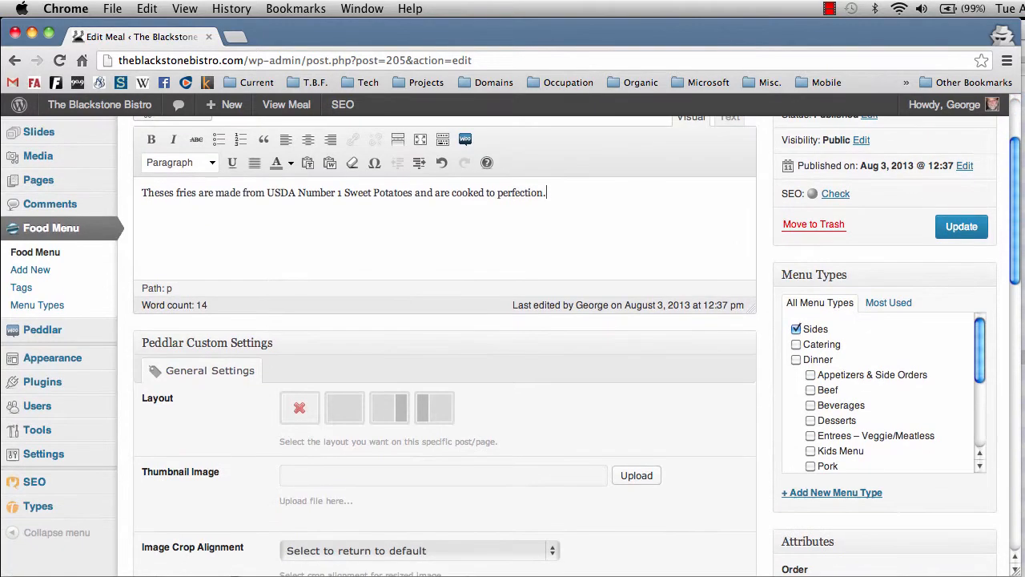
scroll(513, 336, "down", 1)
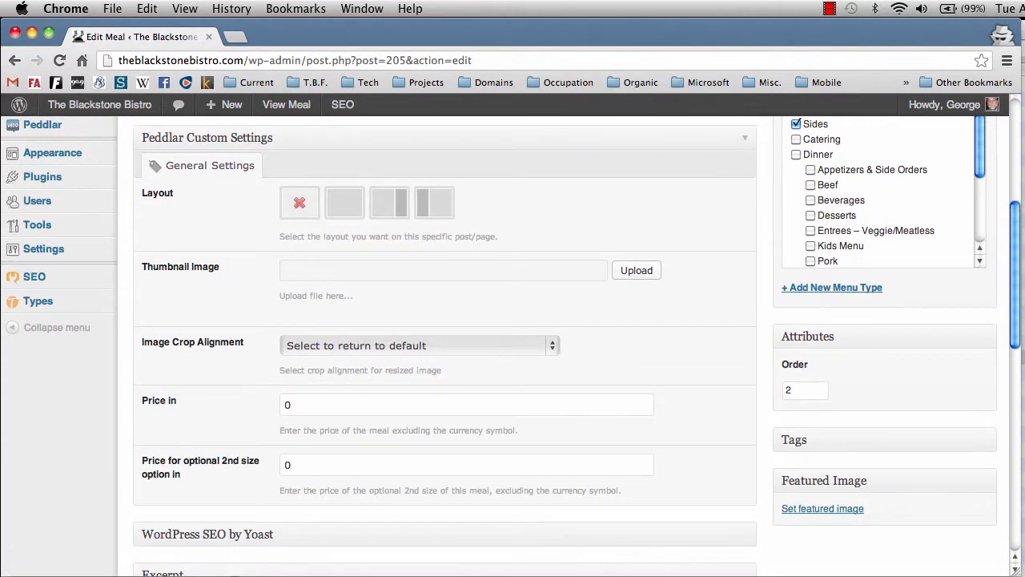
scroll(512, 337, "down", 9)
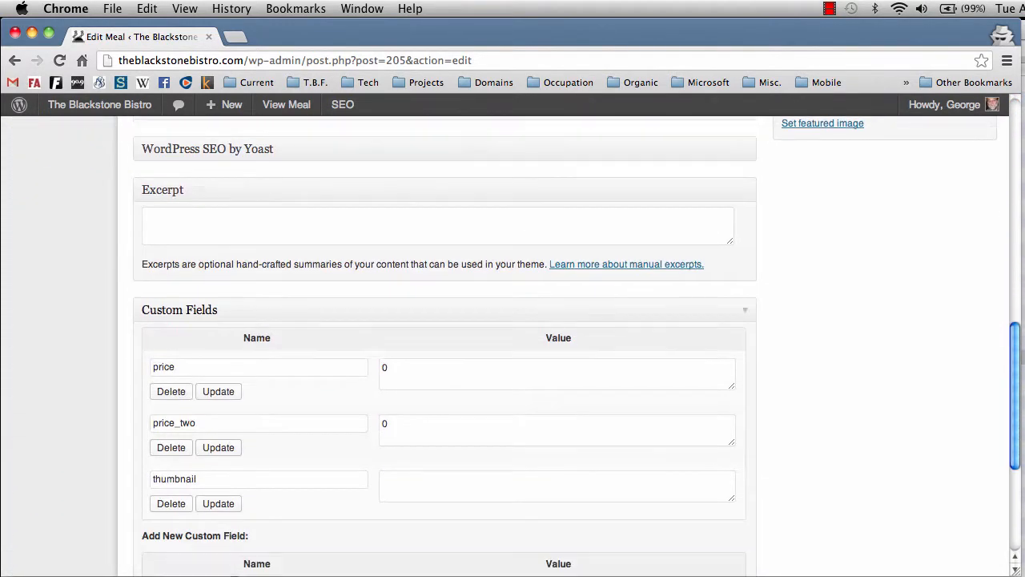
scroll(513, 337, "down", 6)
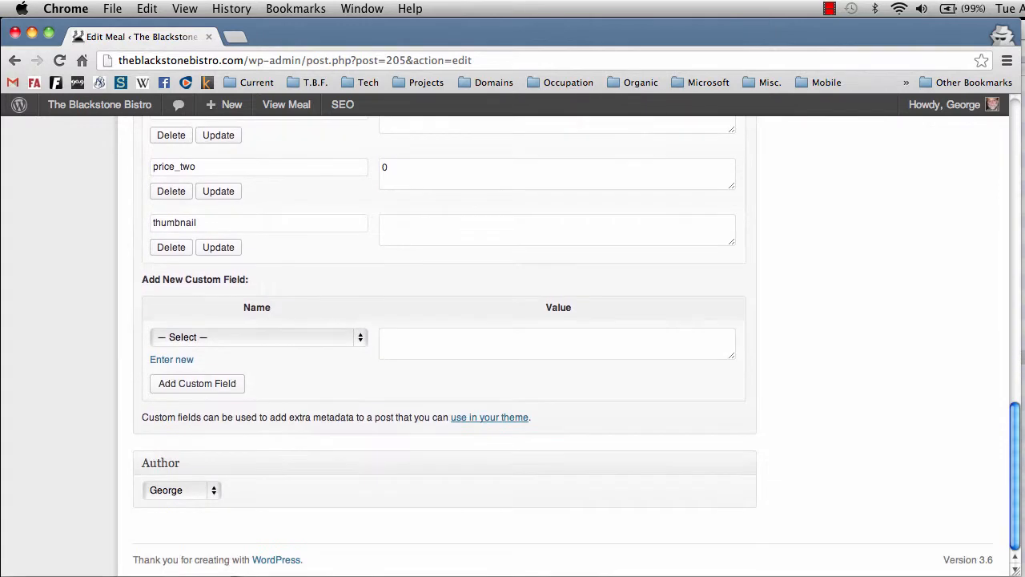
scroll(513, 336, "up", 13)
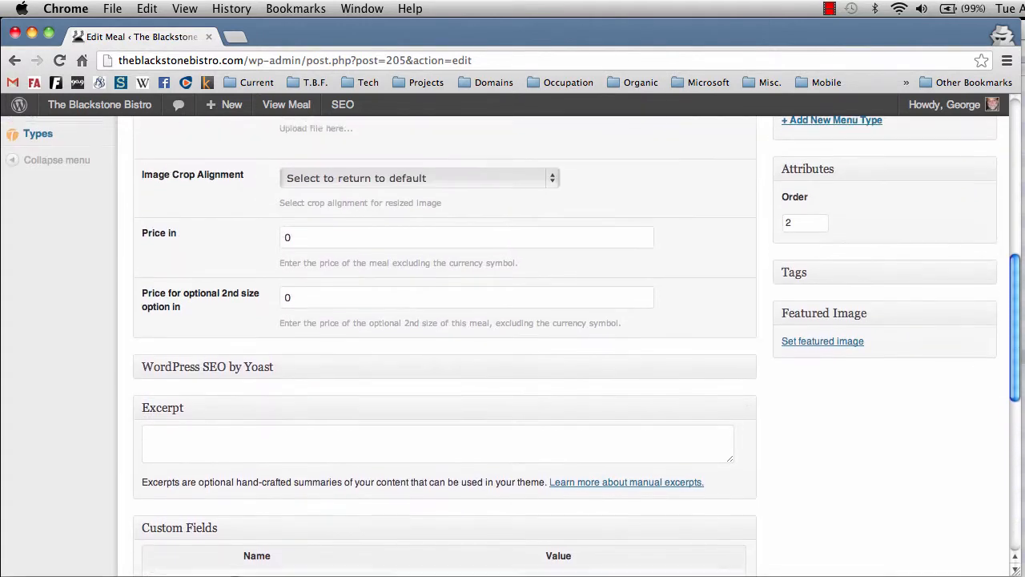
scroll(513, 336, "up", 6)
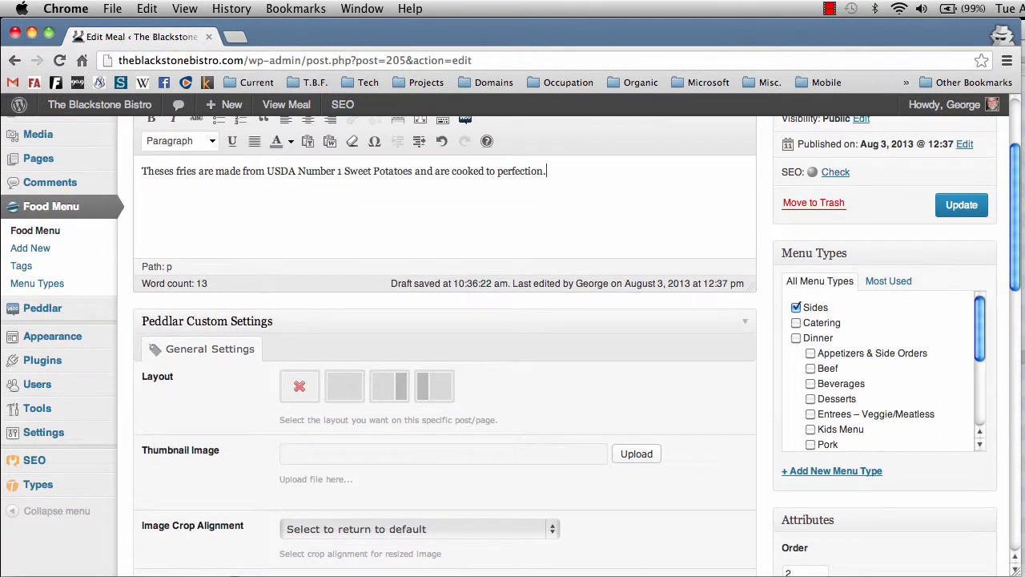
Step: Set the meal's price to 1.75 and the price for its optional second size to 2.50
scroll(513, 345, "down", 6)
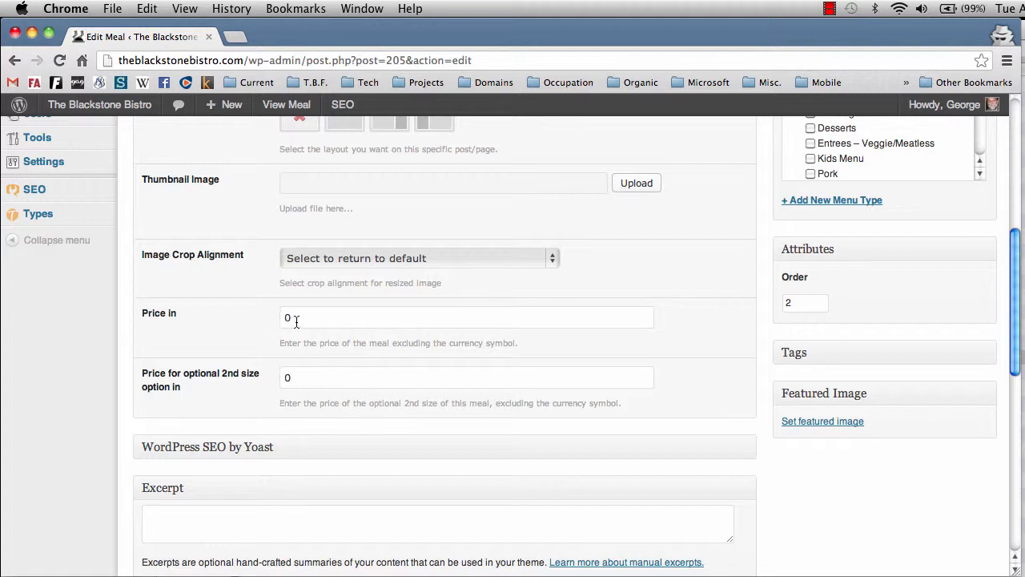
left_click_drag(299, 321, 272, 311)
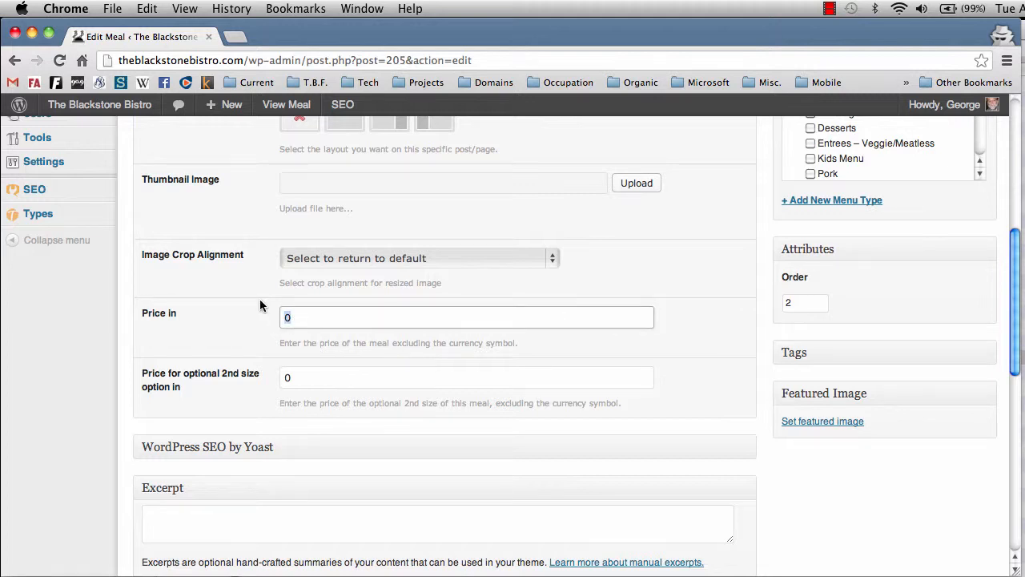
type("2.50")
left_click(308, 377)
left_click_drag(309, 377, 250, 366)
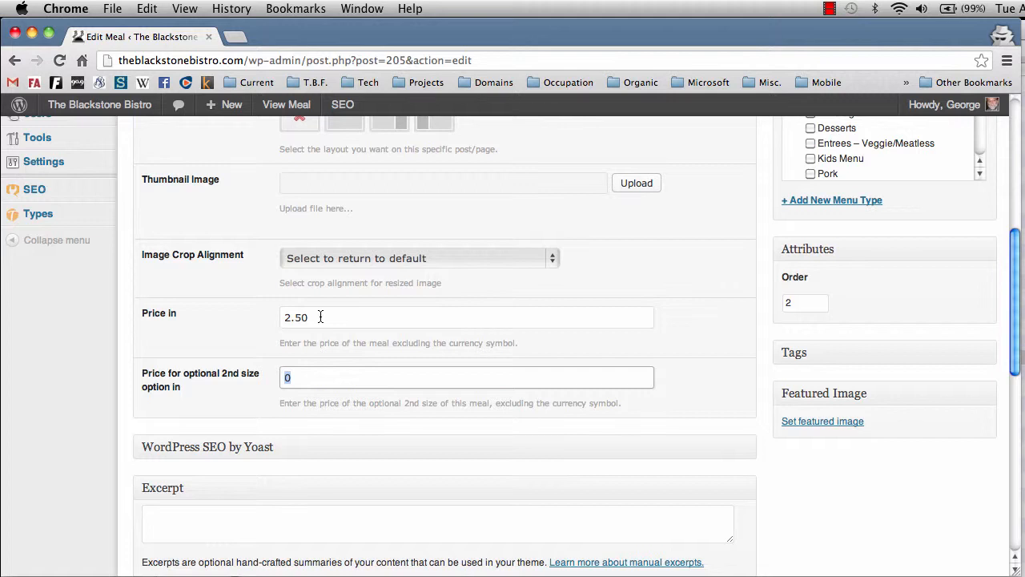
type("2.50")
left_click_drag(326, 315, 236, 301)
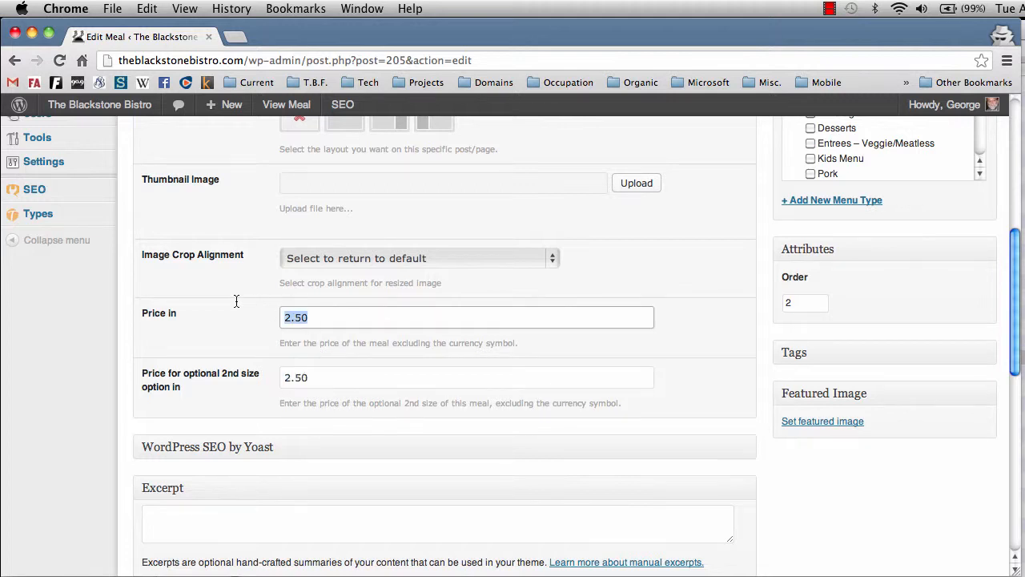
type("1.75")
Step: Add a second paragraph reading "Small/Large" to the description, recheck the two prices and update the meal
scroll(445, 345, "up", 10)
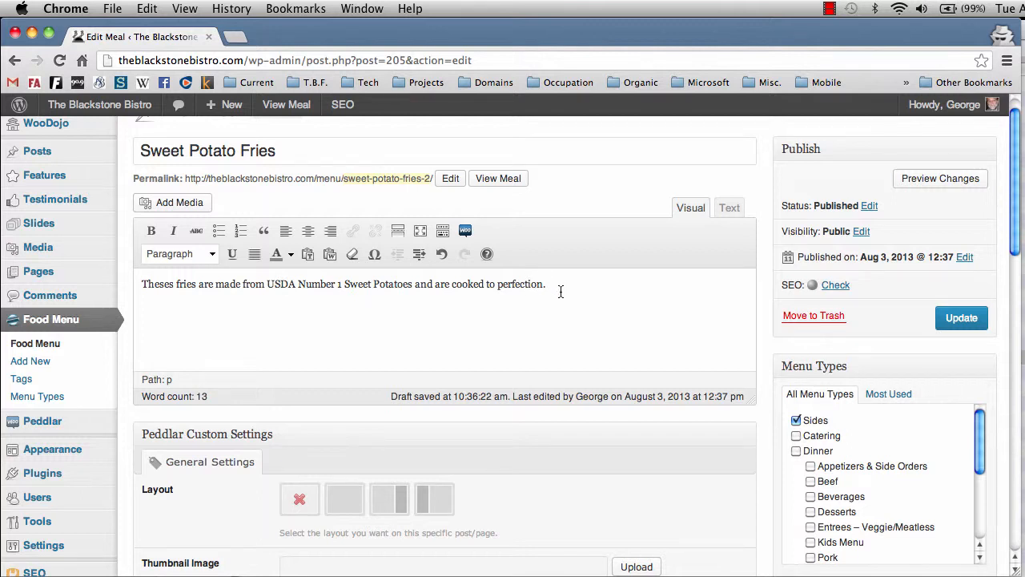
key("Return")
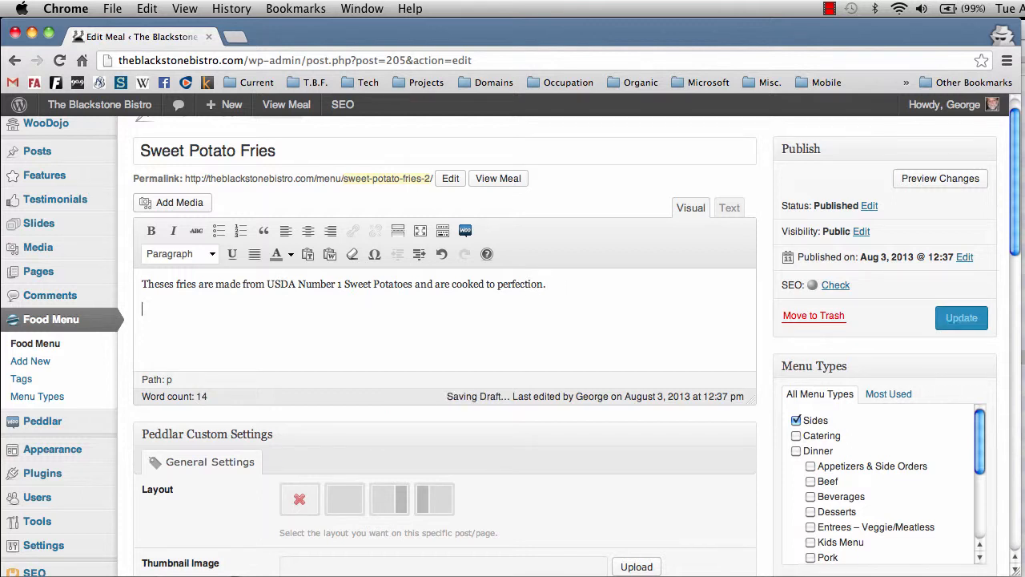
type("Sm")
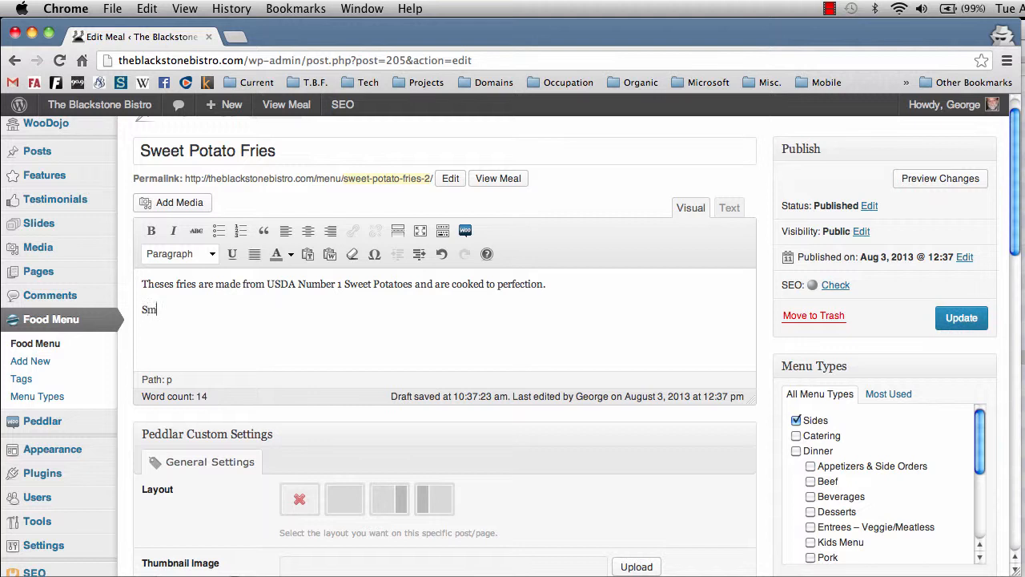
type("all/Large")
scroll(179, 318, "down", 8)
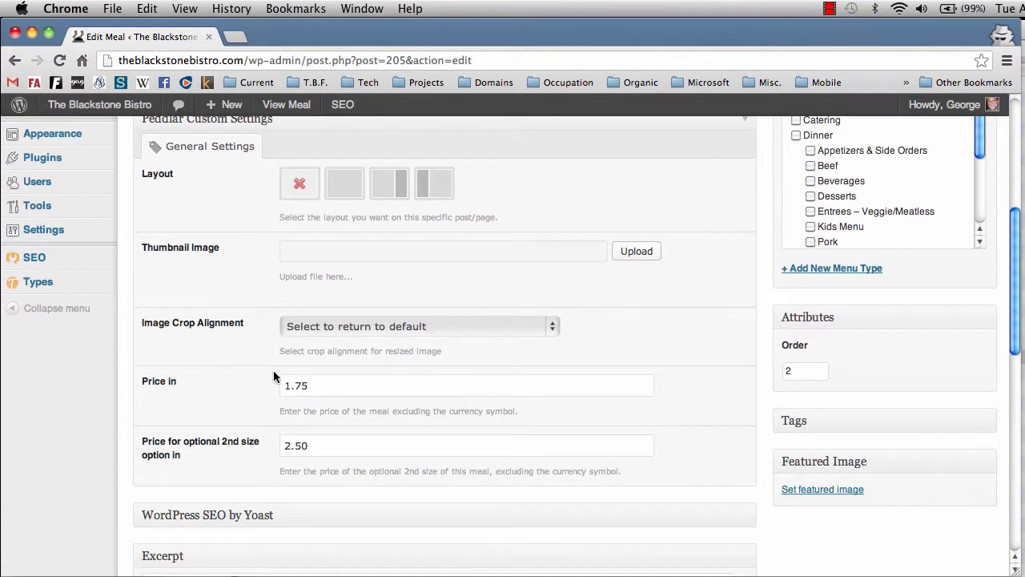
scroll(286, 411, "up", 9)
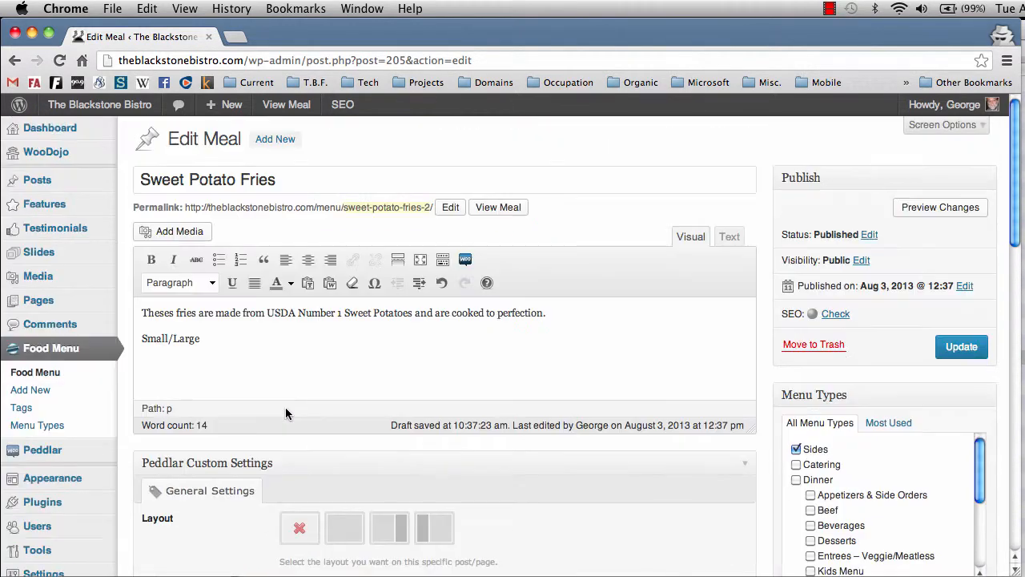
left_click(958, 349)
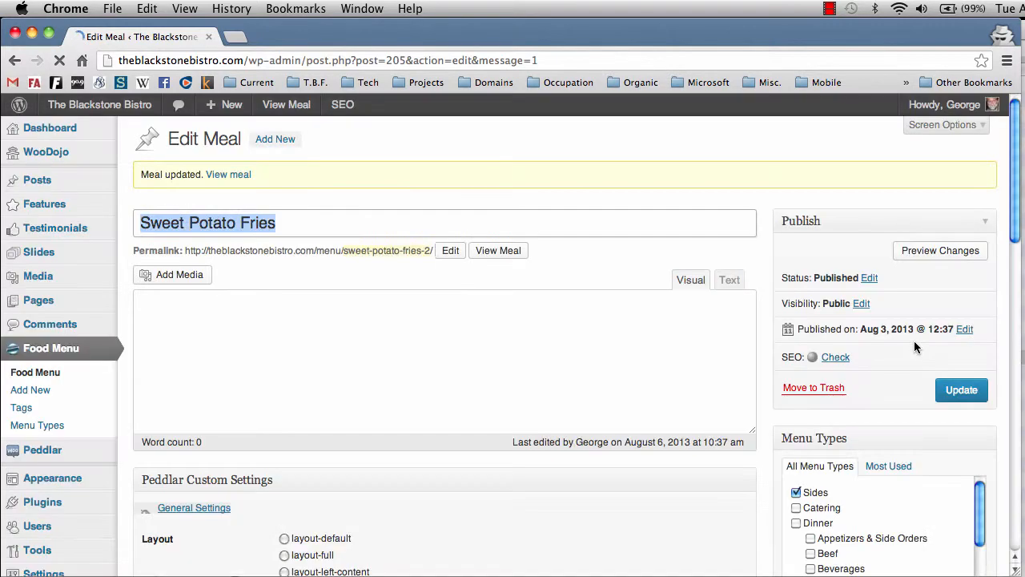
Step: View the published Sweet Potato Fries page and check its description text
left_click(238, 180)
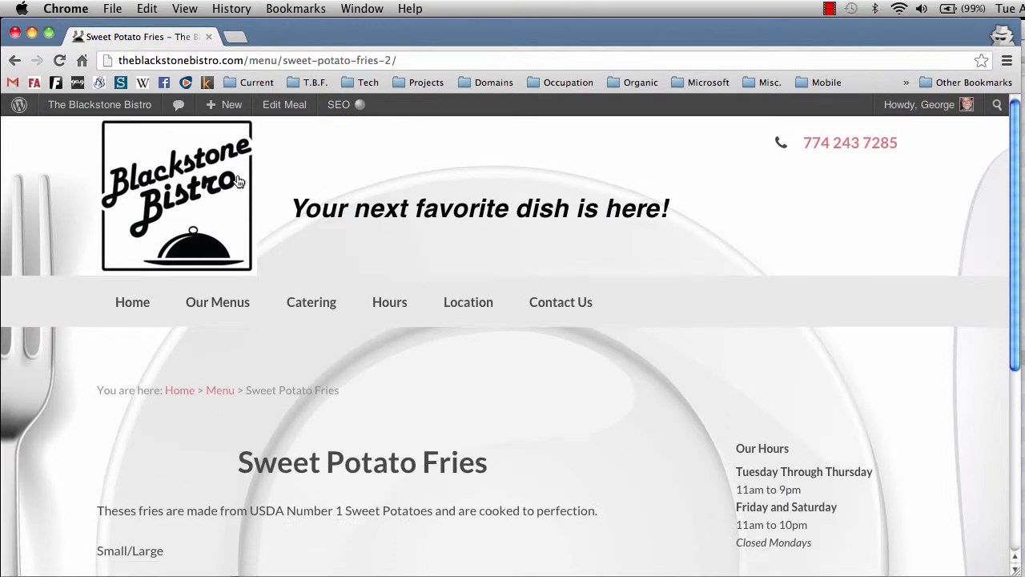
scroll(238, 181, "down", 3)
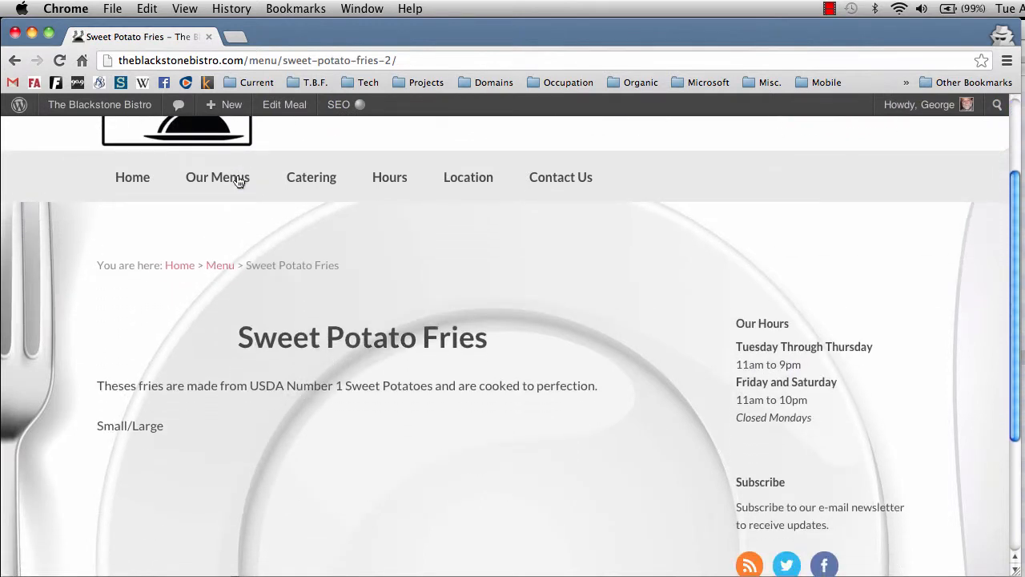
scroll(238, 181, "down", 5)
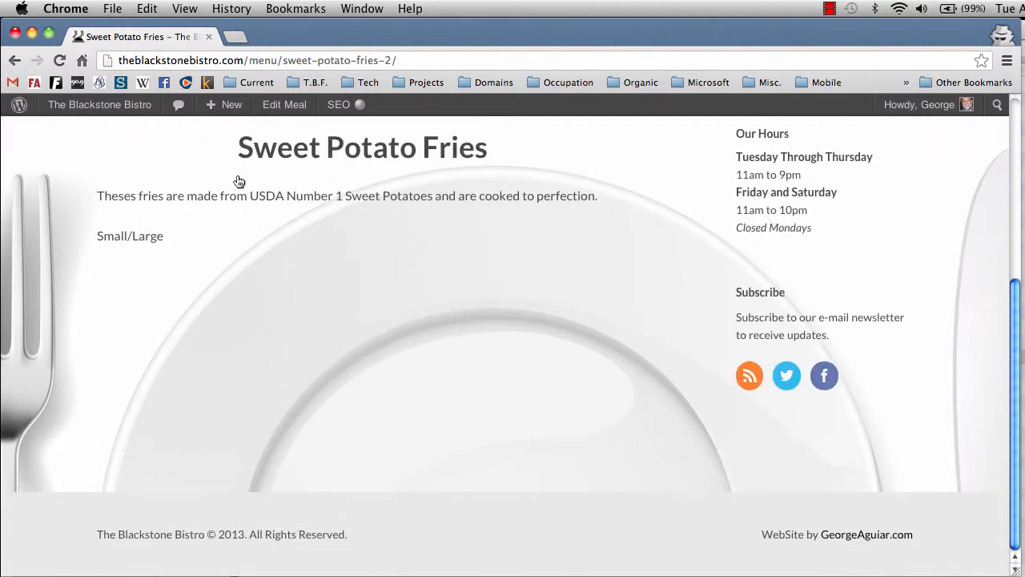
scroll(238, 181, "up", 6)
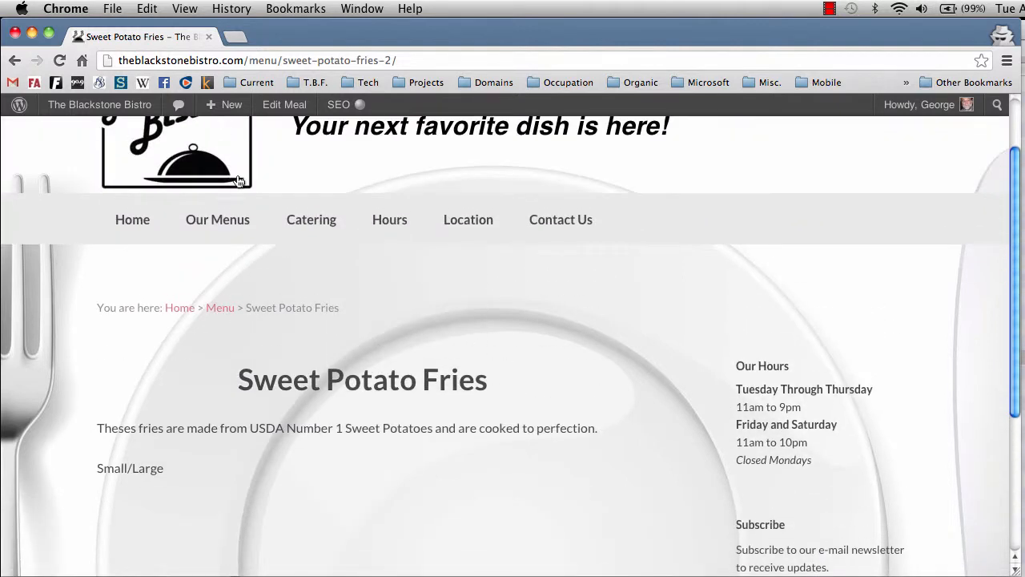
Step: Open the site's Lunch Menu page and check the Sweet Potato Fries entry and prices under Sides
mouse_move(222, 218)
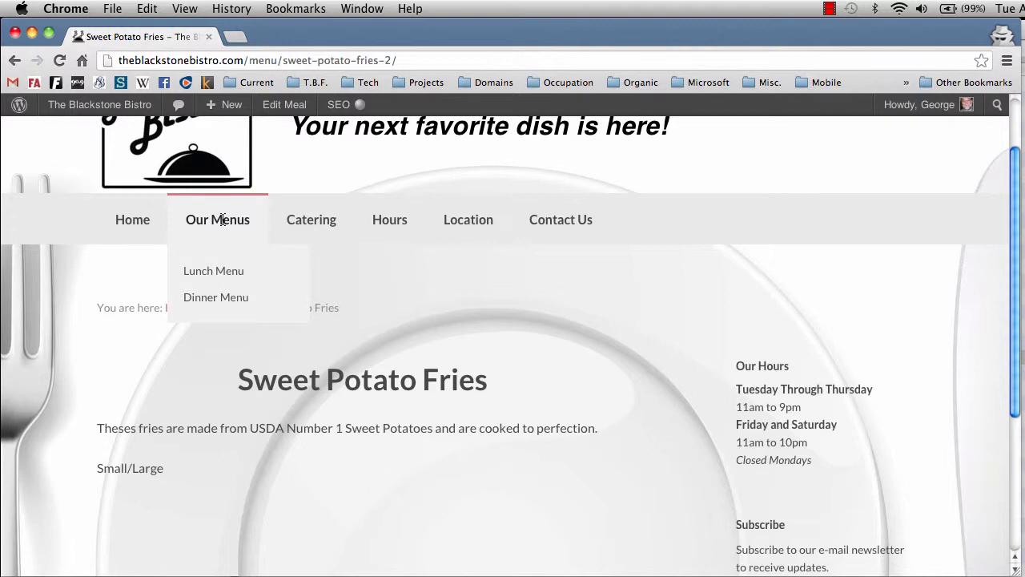
left_click(220, 272)
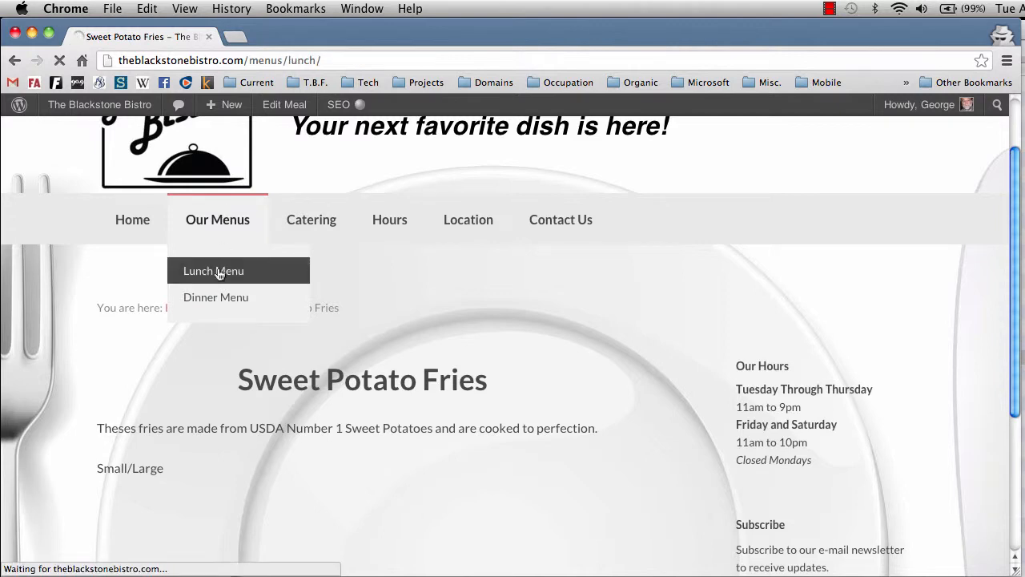
scroll(220, 274, "down", 15)
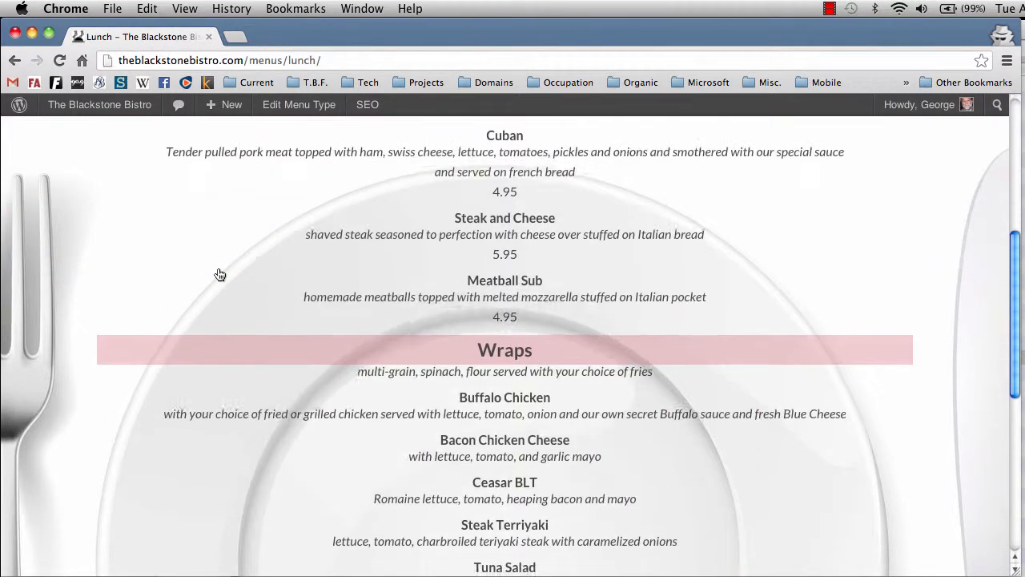
scroll(220, 274, "down", 2)
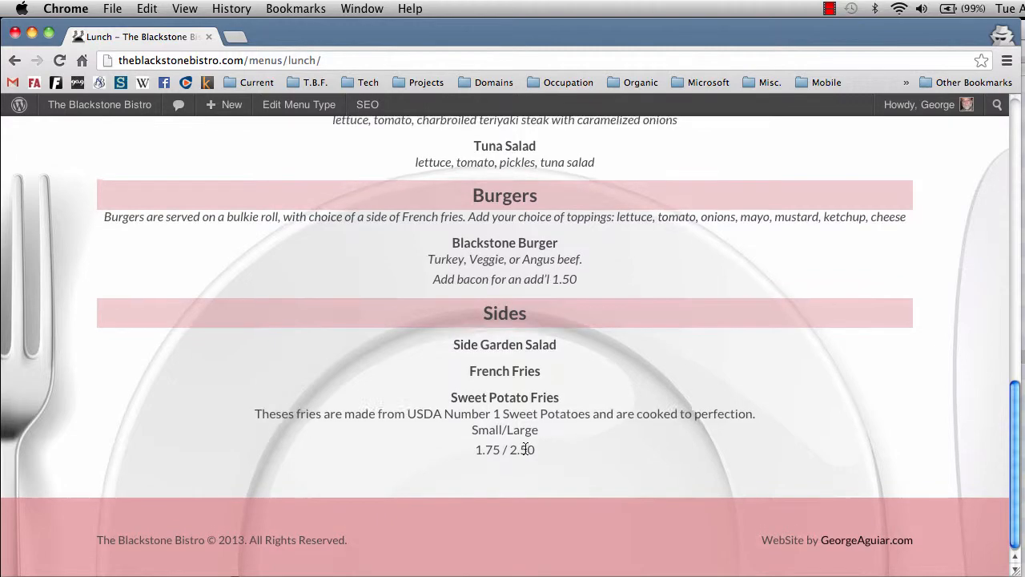
scroll(526, 449, "up", 15)
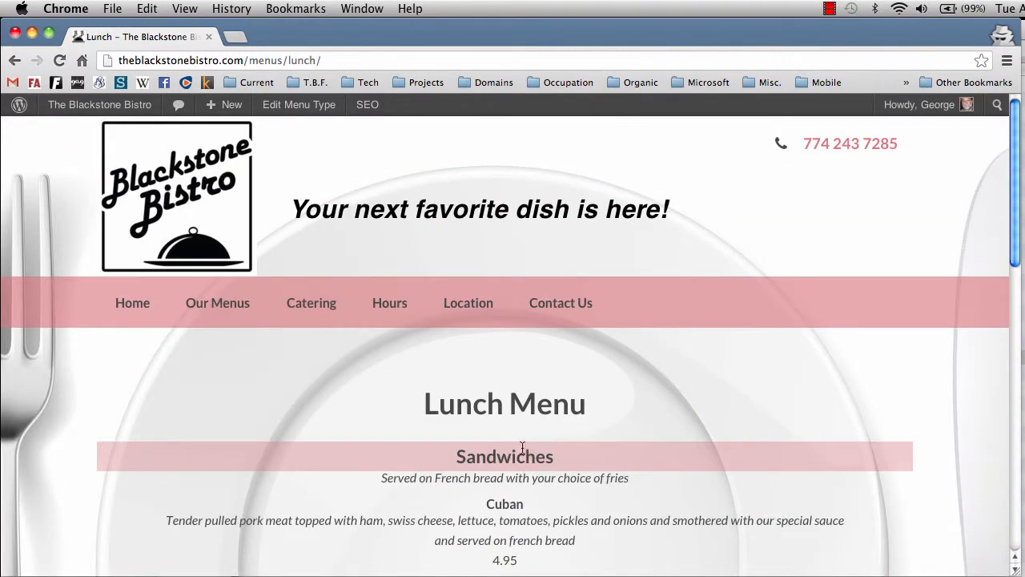
Step: Return to the site's dashboard and open the Food Menu item list
mouse_move(122, 111)
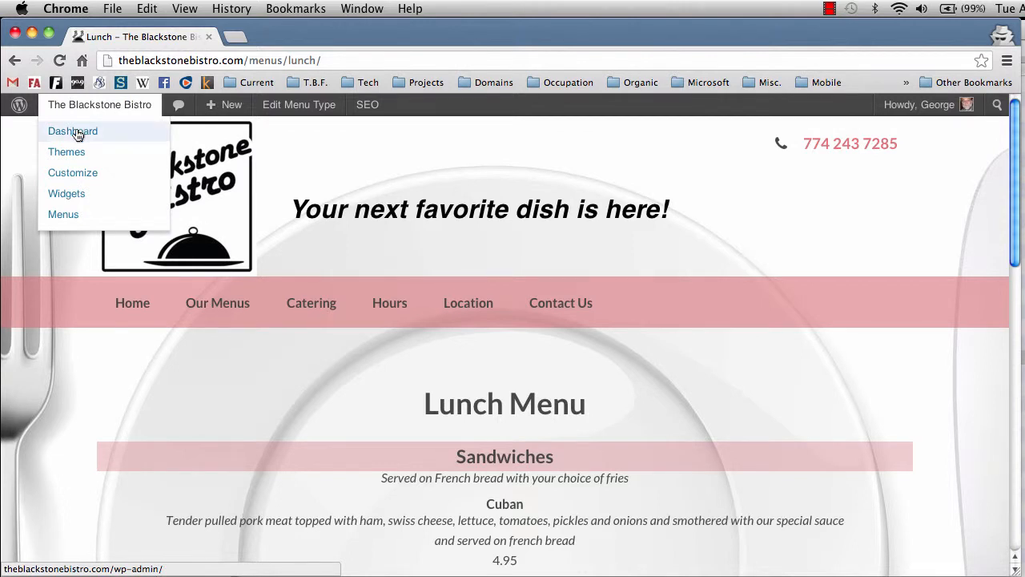
left_click(78, 135)
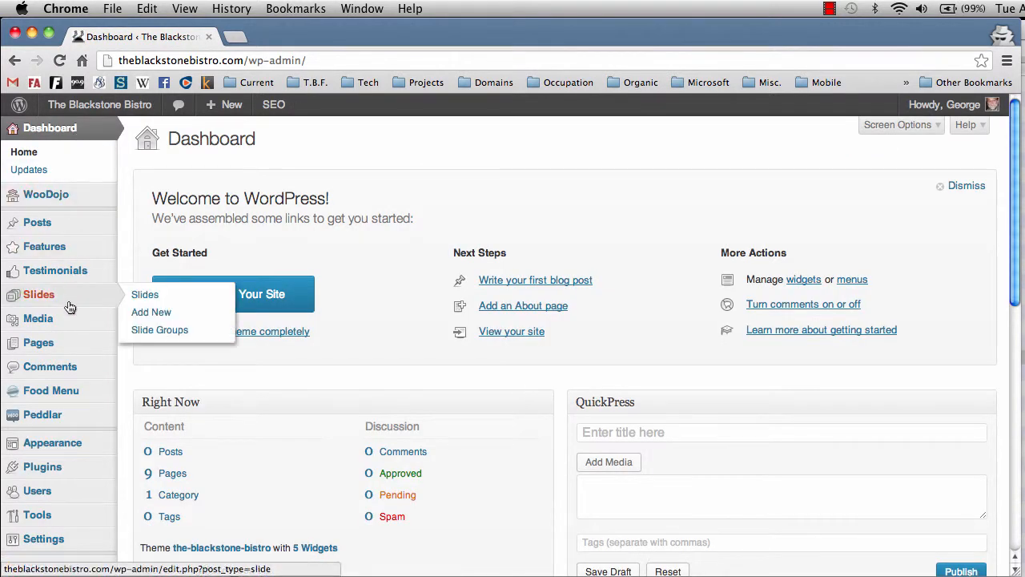
left_click(52, 396)
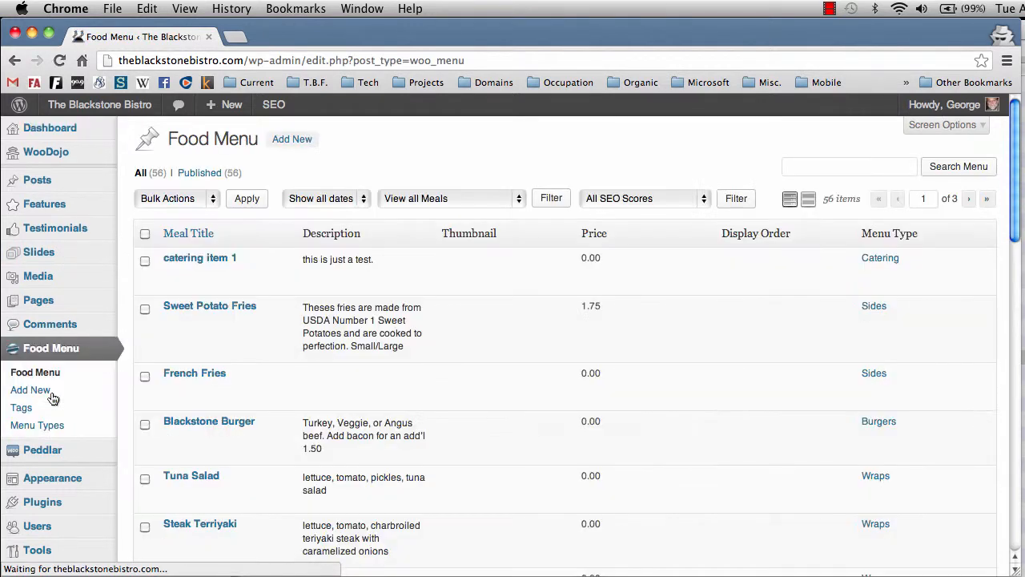
mouse_move(156, 353)
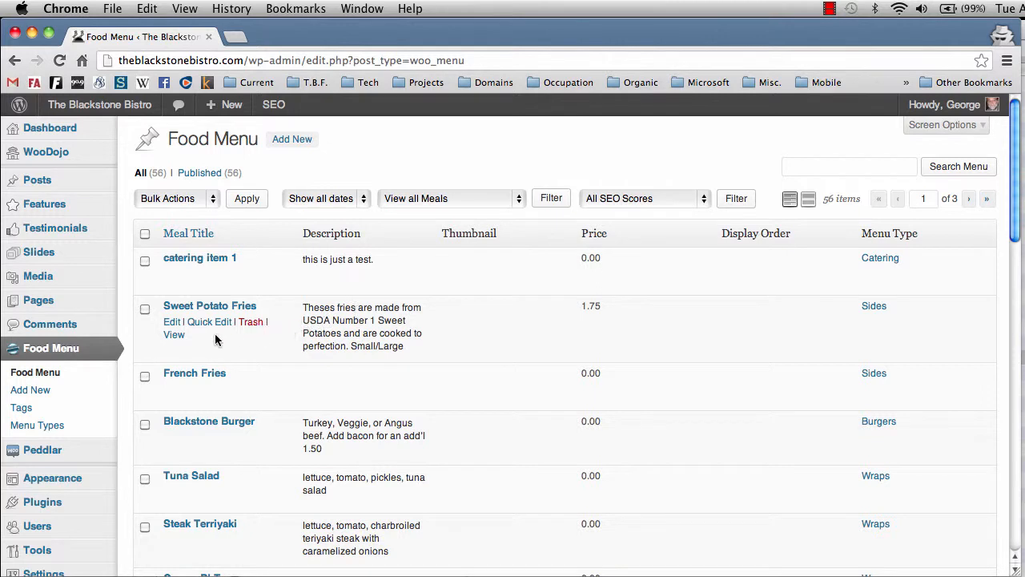
Step: Open the Sweet Potato Fries meal for editing and clear both its main price and its optional second size price
left_click(172, 323)
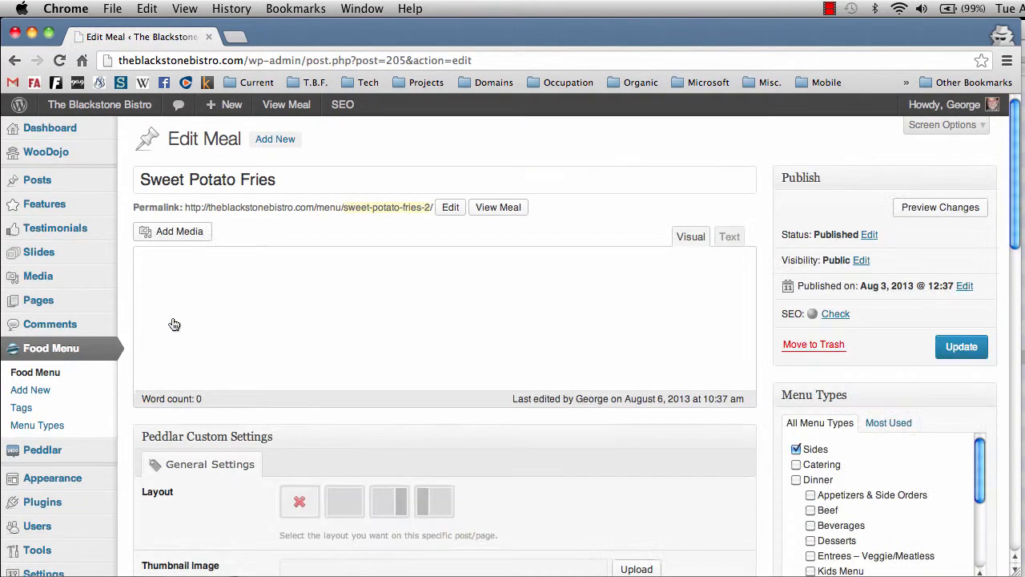
scroll(173, 323, "down", 5)
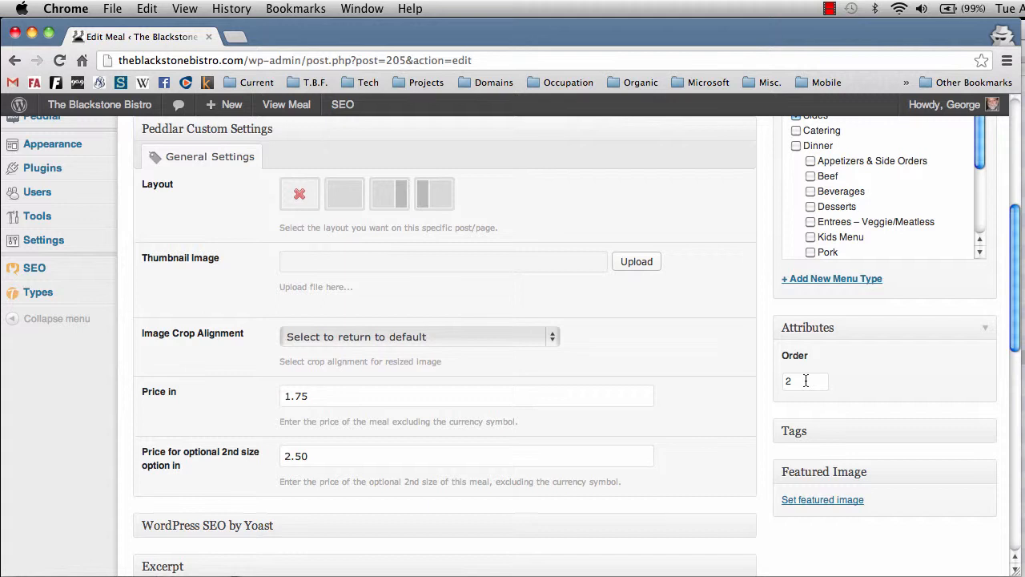
scroll(806, 381, "up", 2)
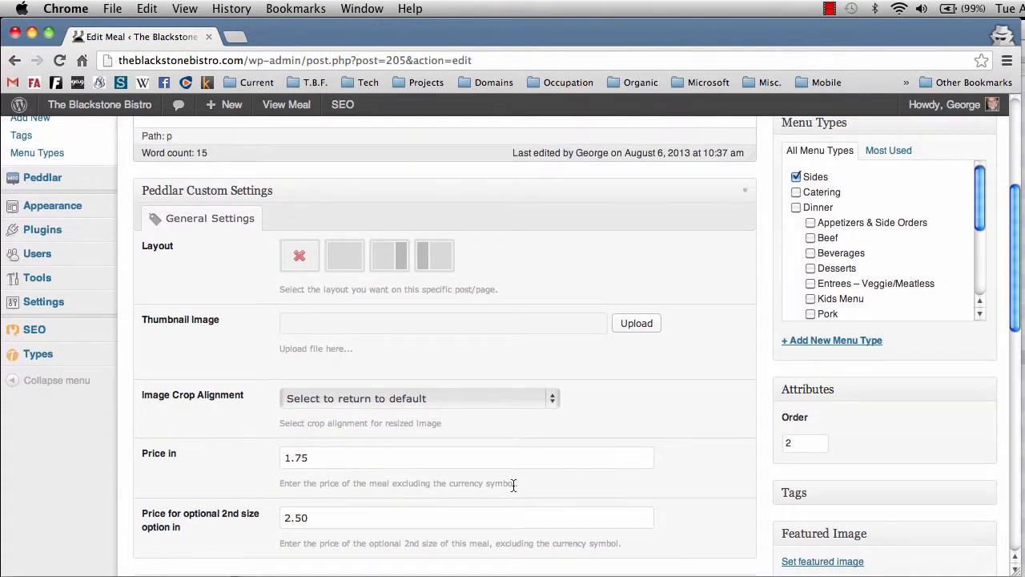
left_click_drag(314, 524, 256, 509)
key("BackSpace")
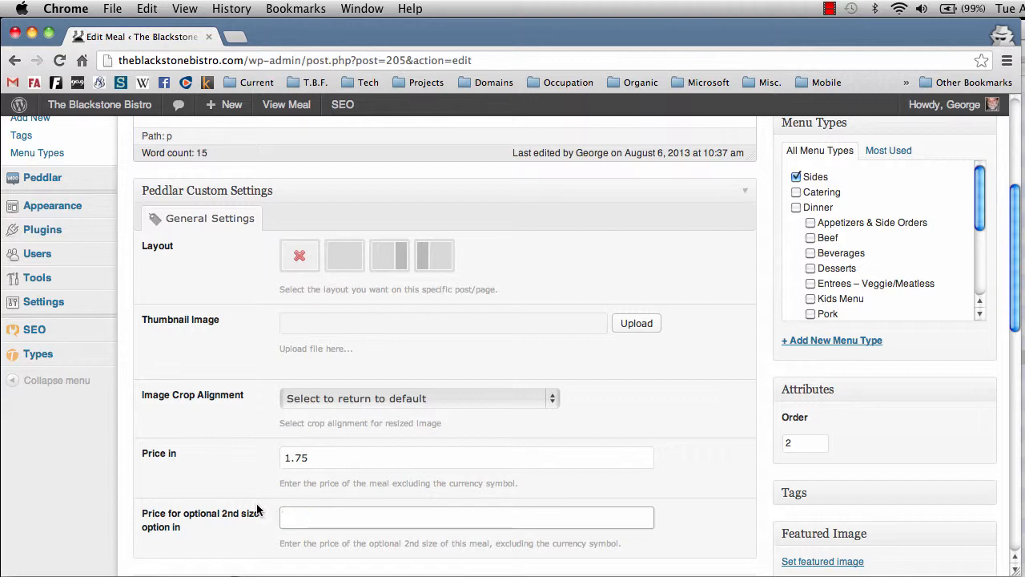
left_click(323, 464)
key("BackSpace")
key("BackSpace")
key("BackSpace")
key("BackSpace")
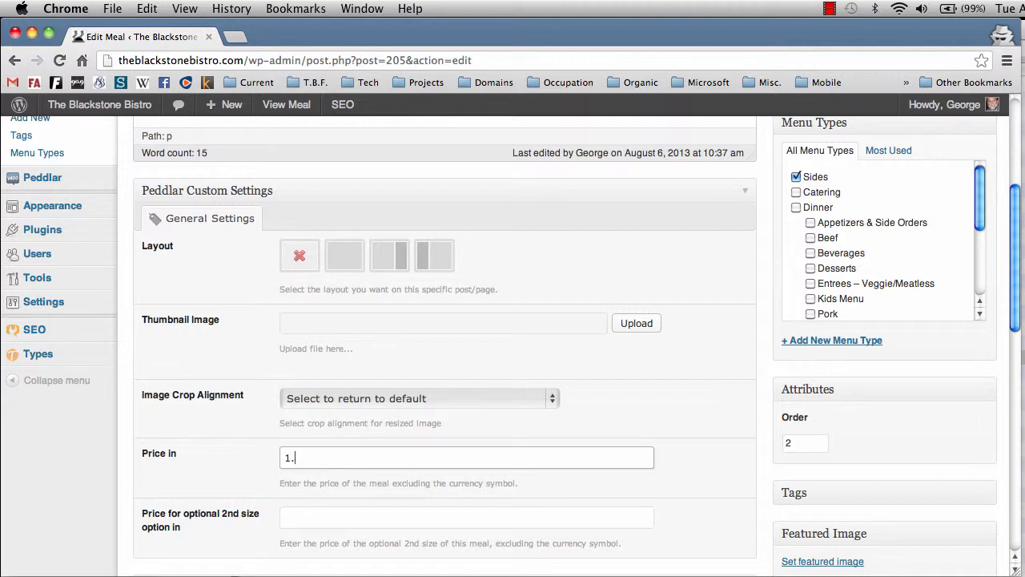
Step: Delete the entire description text of Sweet Potato Fries and update the meal
scroll(328, 414, "up", 5)
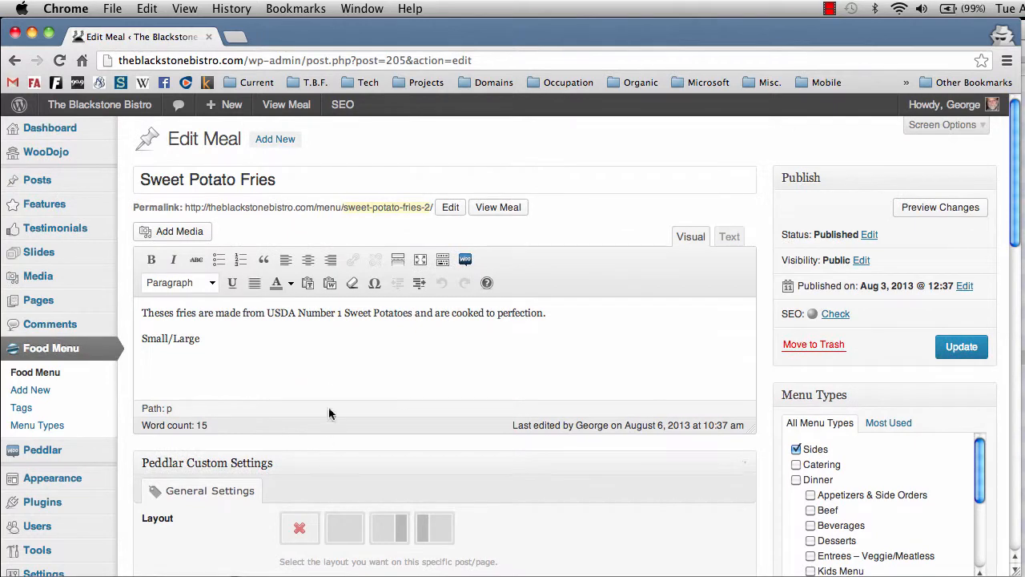
left_click(289, 340)
key("super+a")
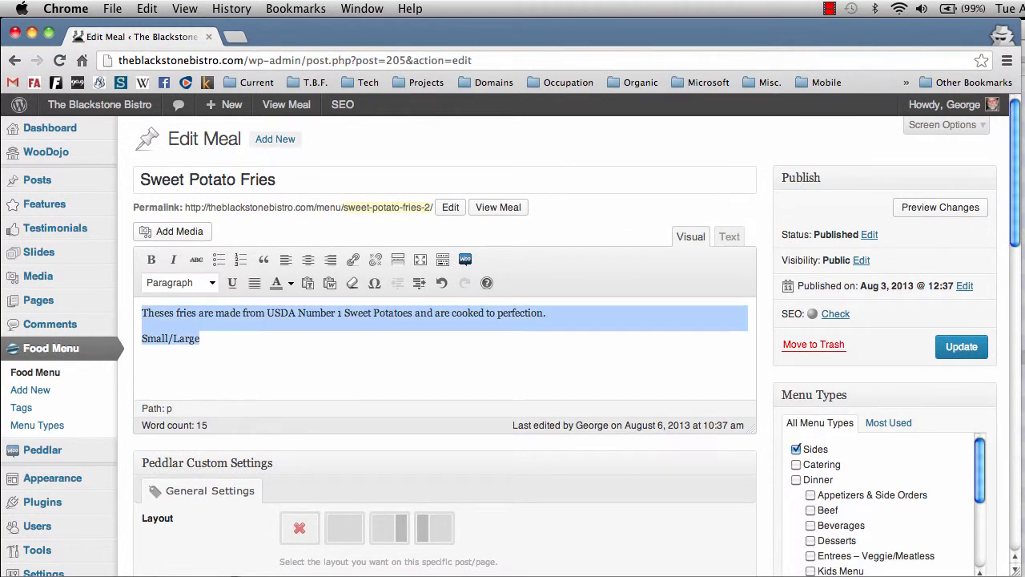
key("BackSpace")
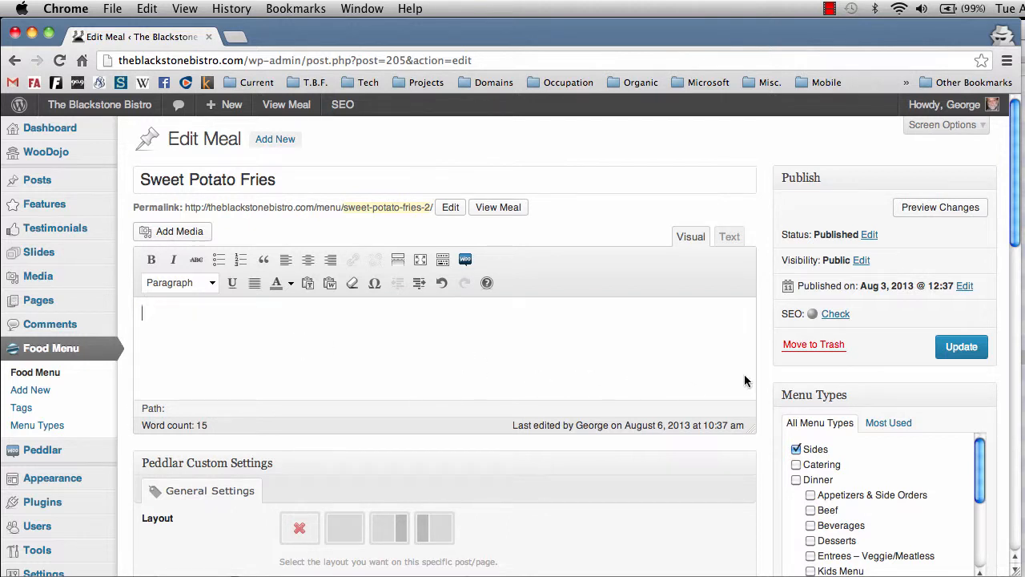
left_click(958, 349)
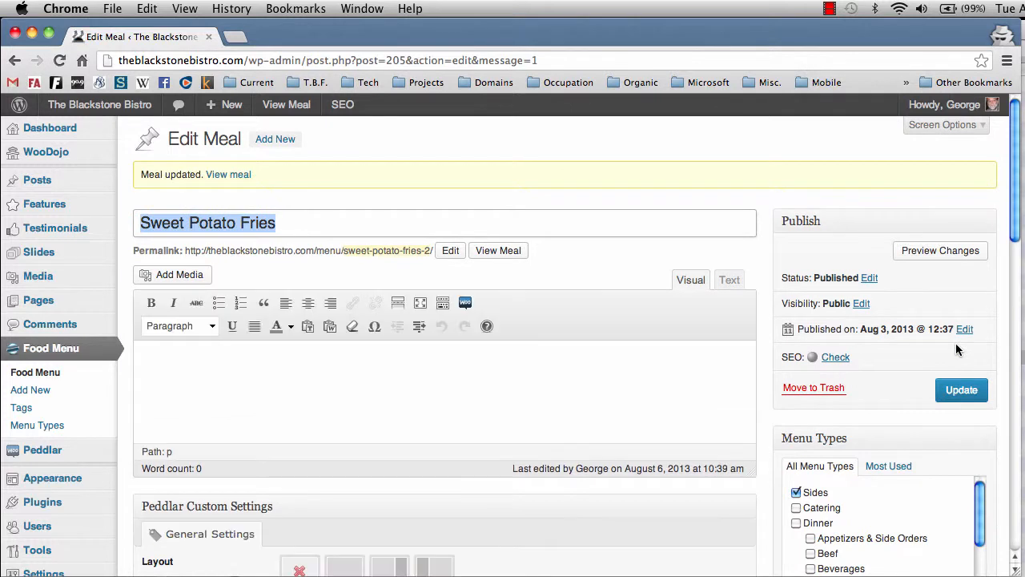
Step: Visit the live site's Lunch Menu page and check the Sweet Potato Fries entry under Sides
mouse_move(100, 104)
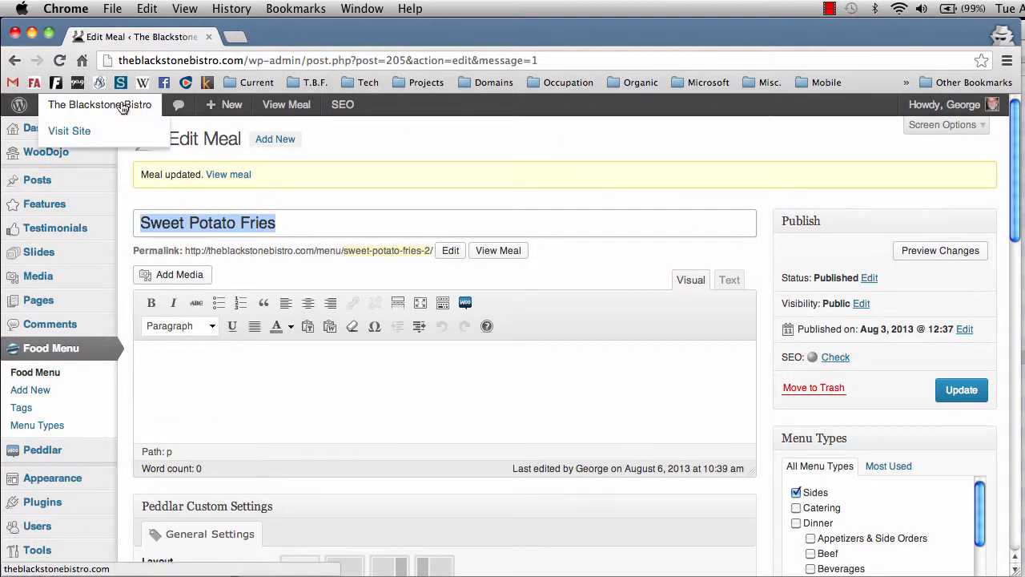
left_click(78, 135)
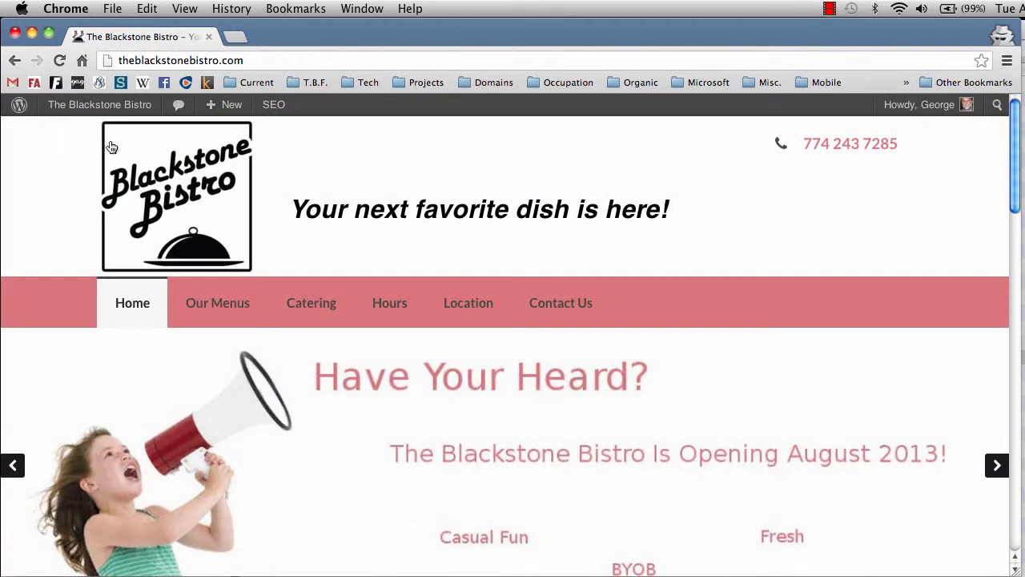
mouse_move(211, 302)
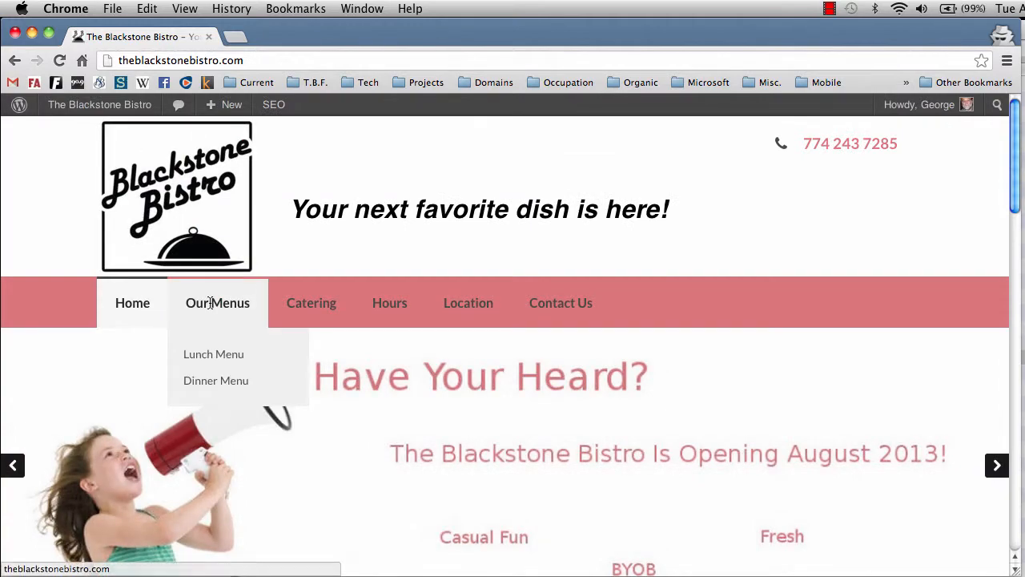
left_click(225, 354)
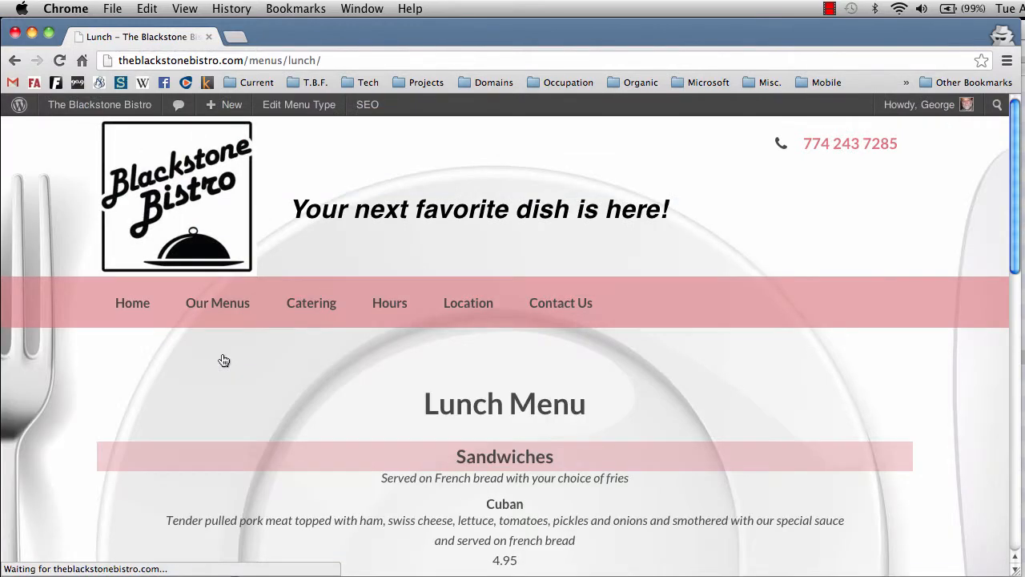
scroll(223, 360, "down", 10)
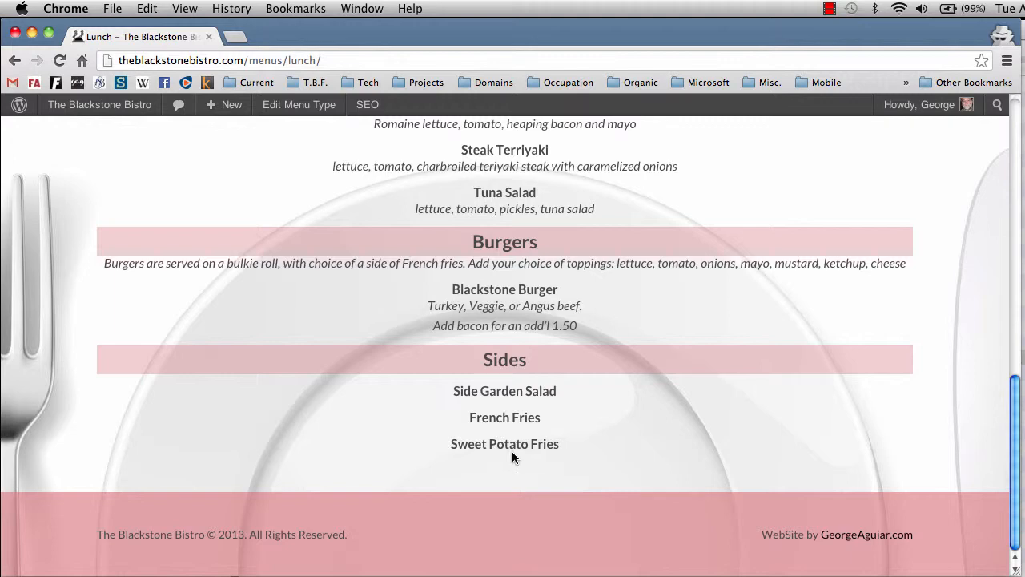
scroll(513, 451, "up", 10)
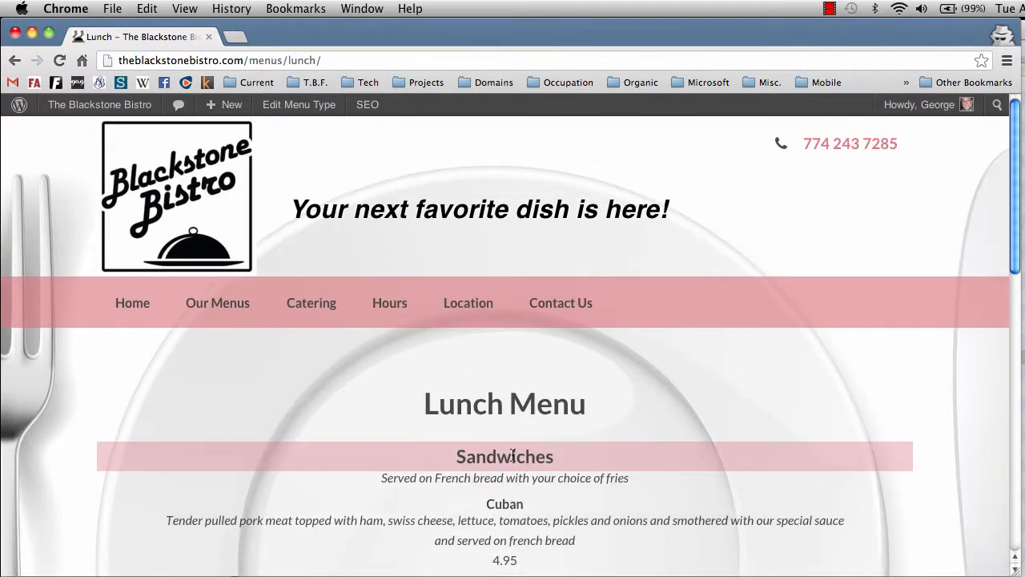
Step: Go back to the site's dashboard and open the Food Menu list of meals
mouse_move(62, 105)
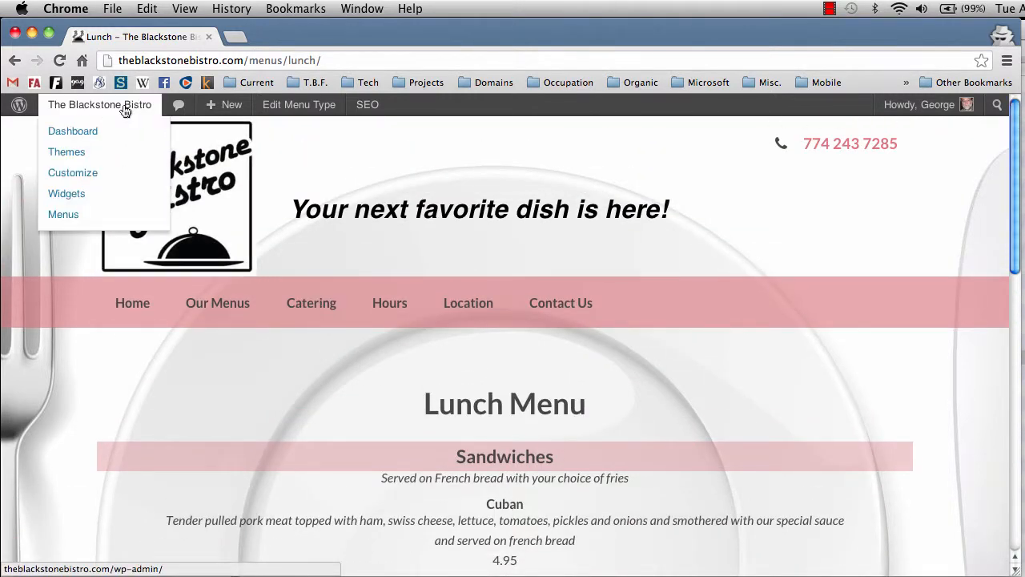
left_click(74, 130)
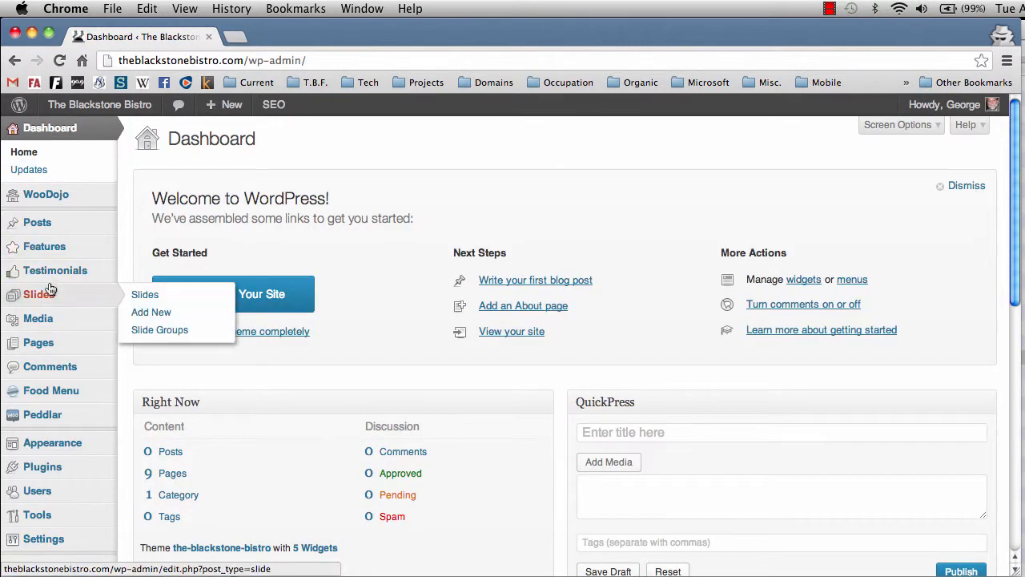
left_click(48, 400)
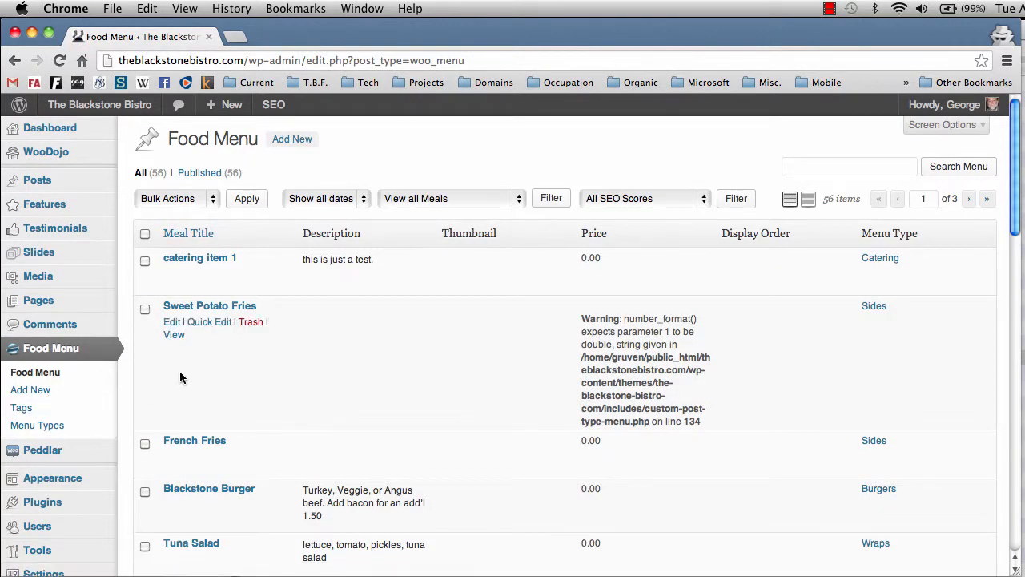
Step: Examine the quick edit settings of Sweet Potato Fries and French Fries, including their display order
left_click(221, 324)
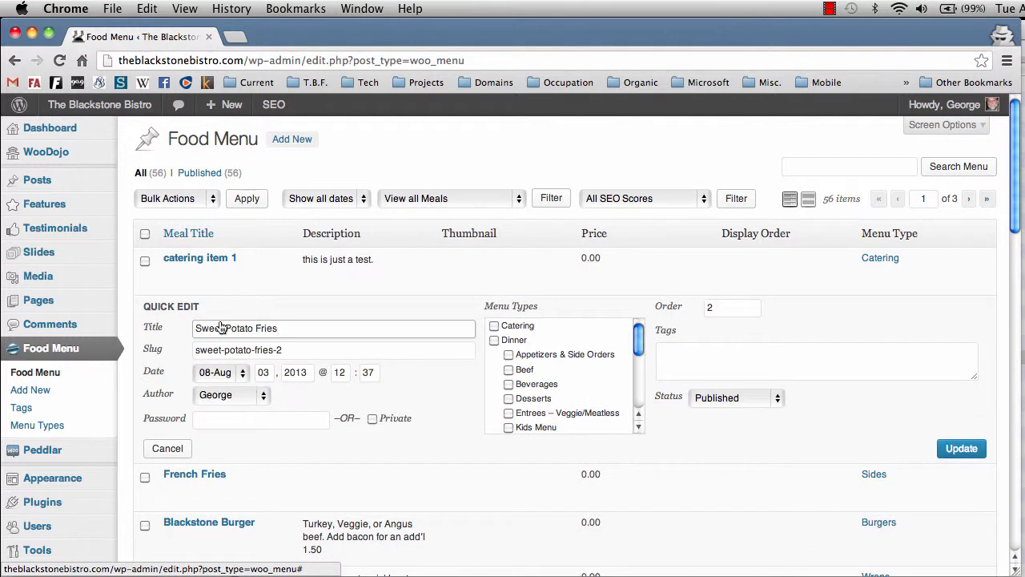
mouse_move(206, 494)
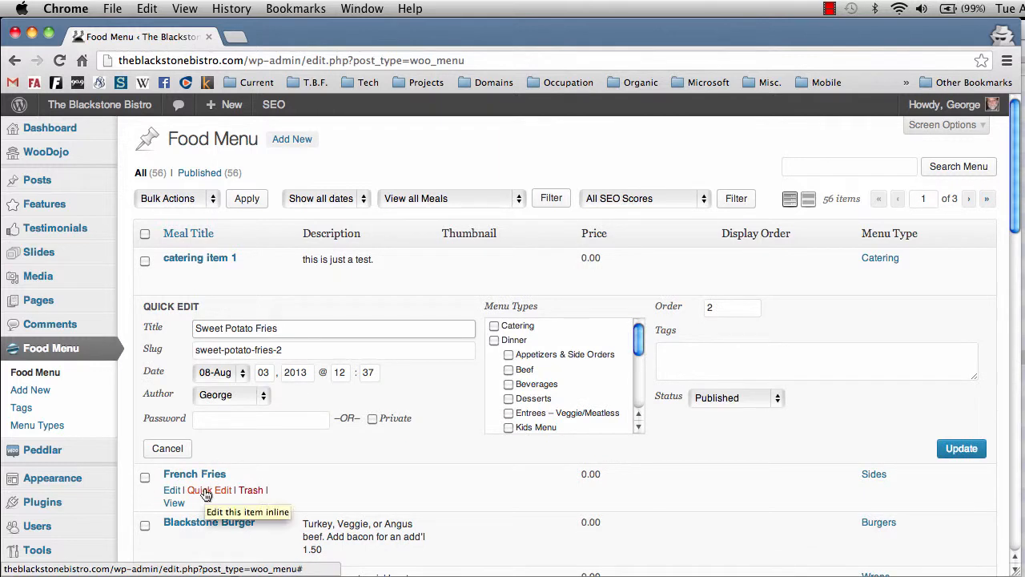
left_click(206, 490)
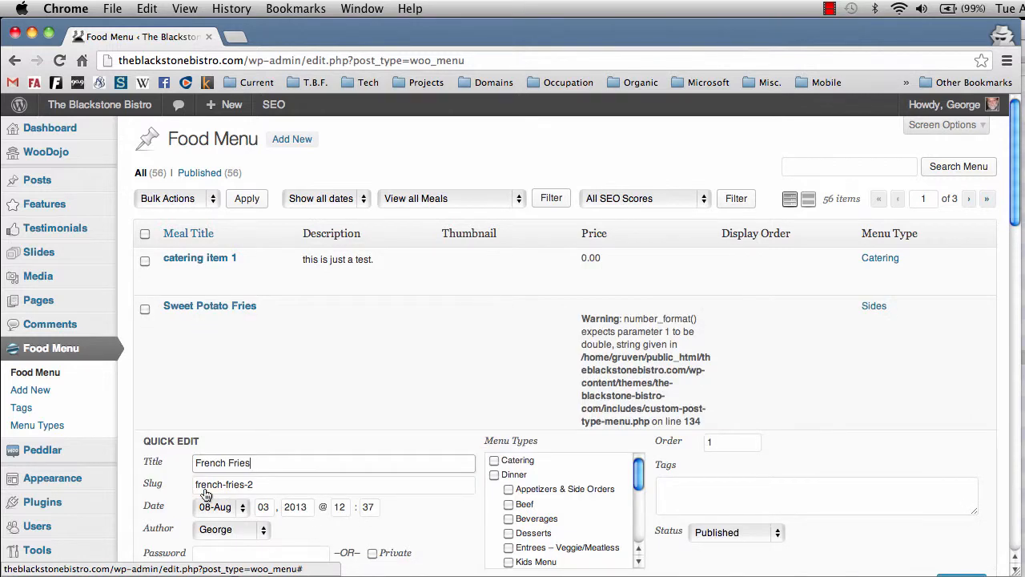
scroll(206, 495, "down", 5)
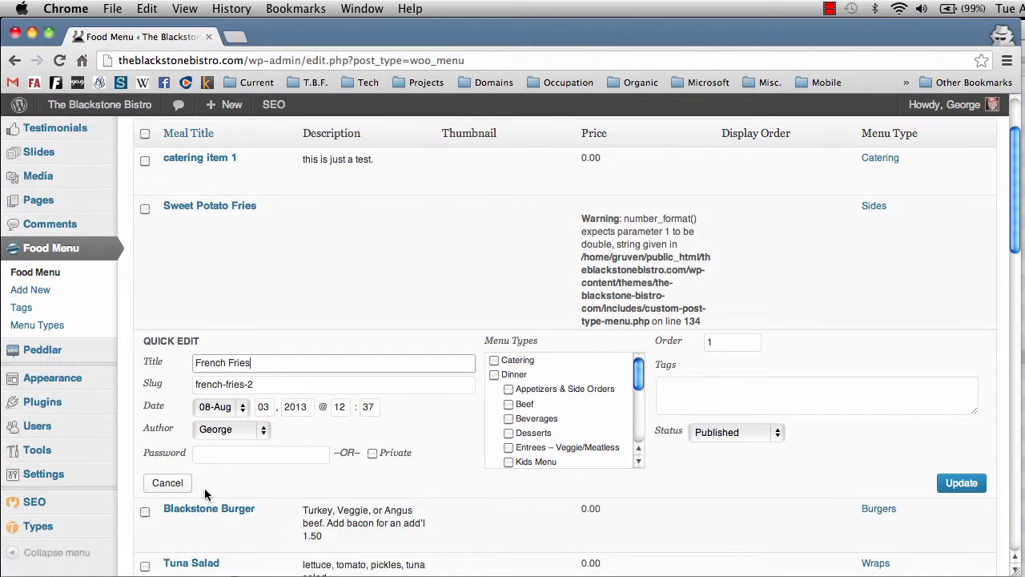
scroll(206, 495, "down", 3)
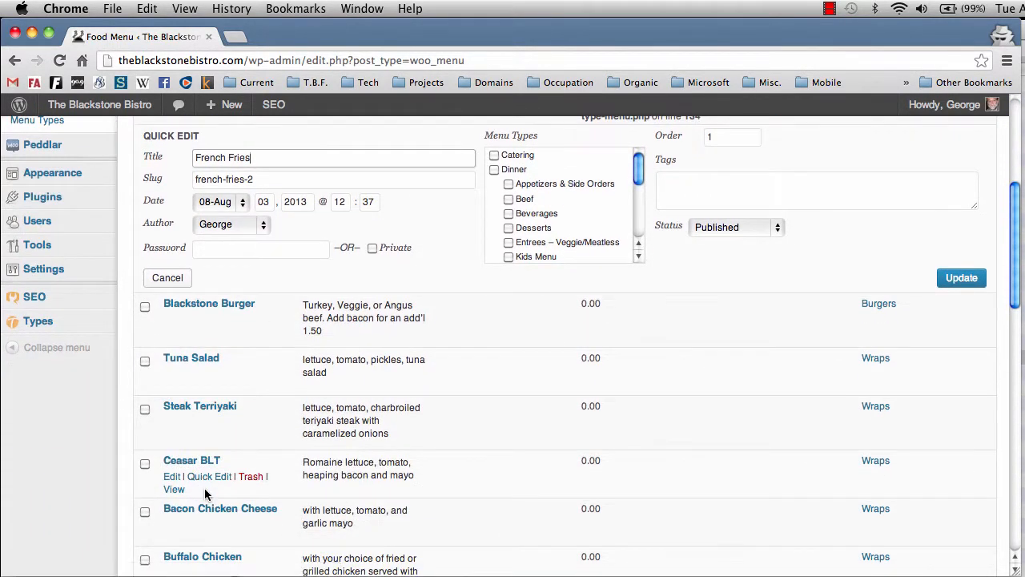
scroll(205, 491, "up", 8)
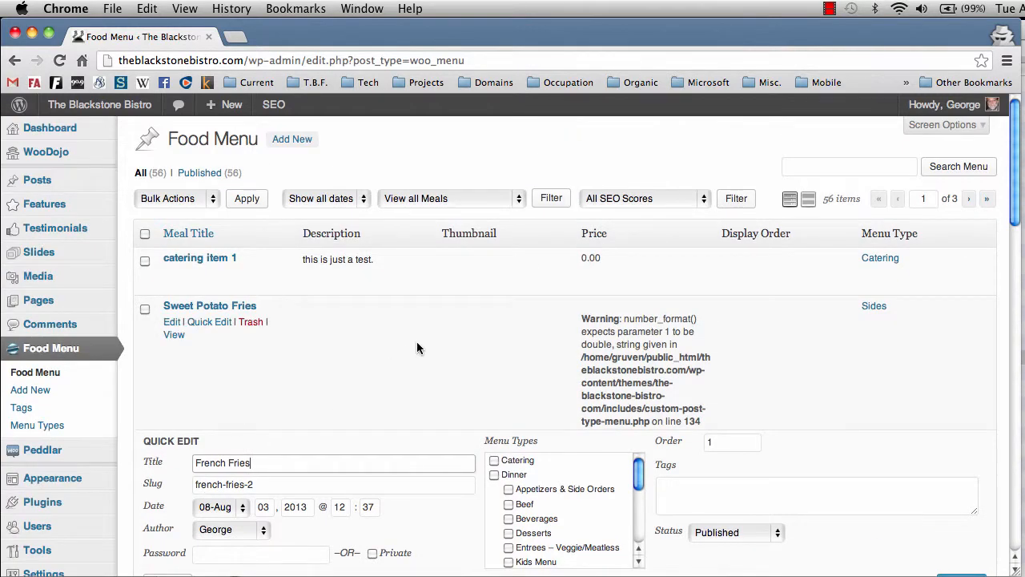
Step: Filter the meal list to show only the Sides menu type
left_click(526, 199)
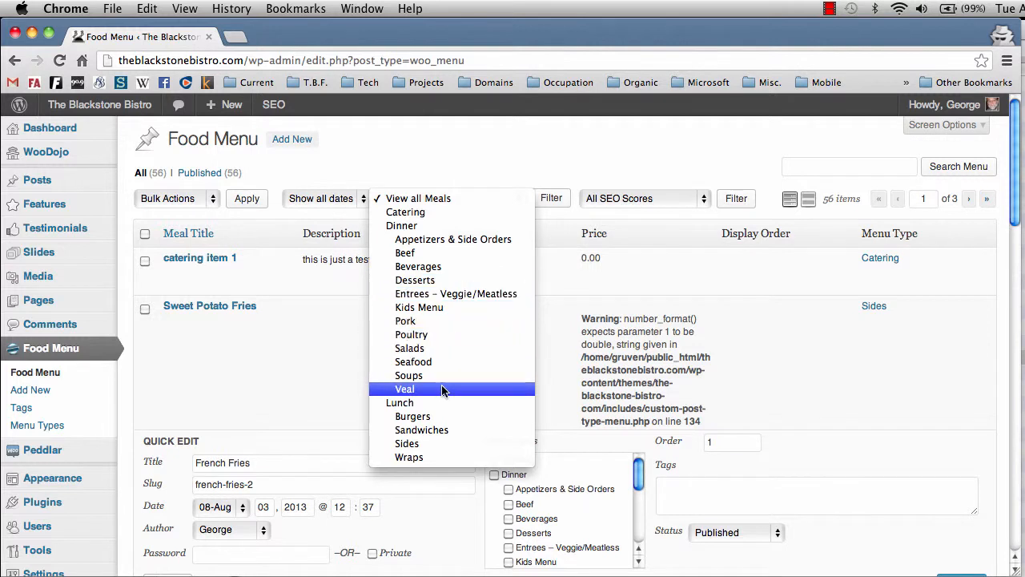
left_click(437, 443)
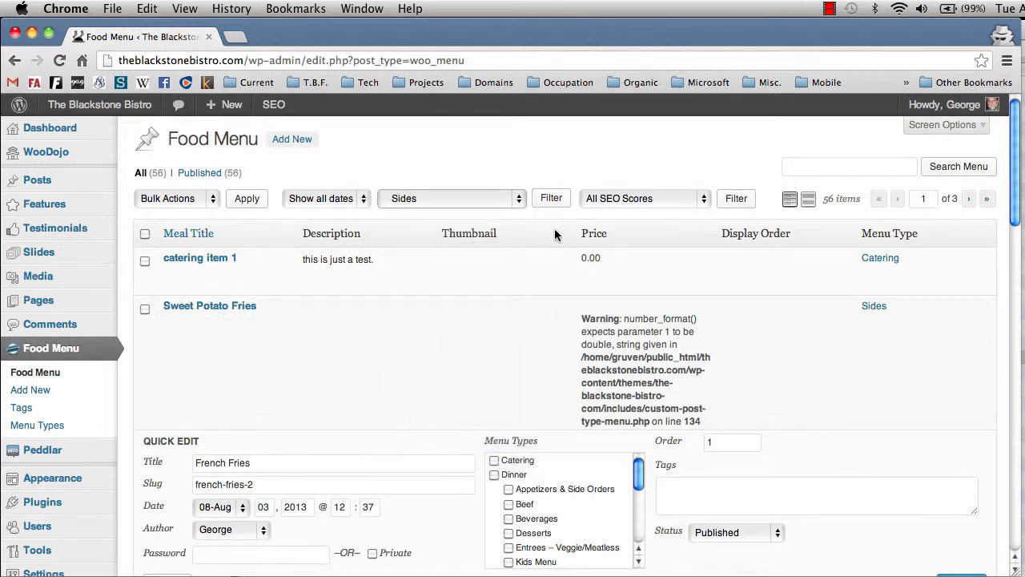
left_click(552, 199)
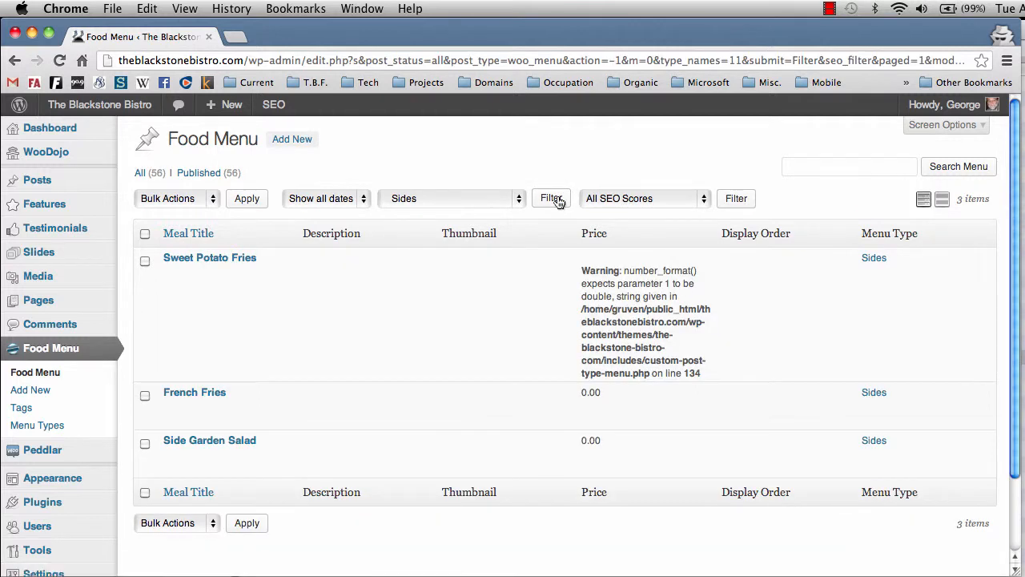
Step: Quick edit Side Garden Salad, set its order to 1 and update it
mouse_move(250, 456)
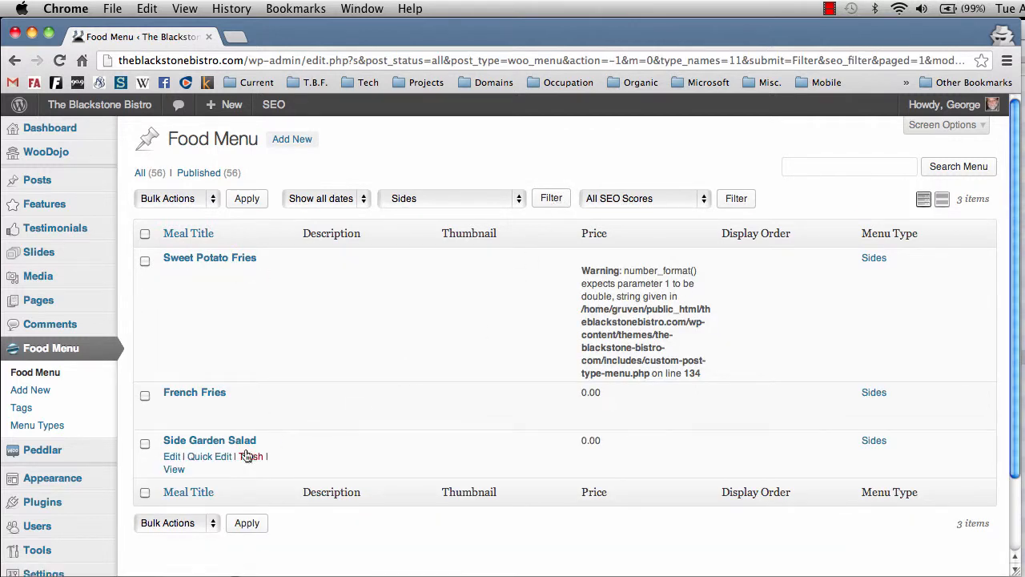
left_click(221, 457)
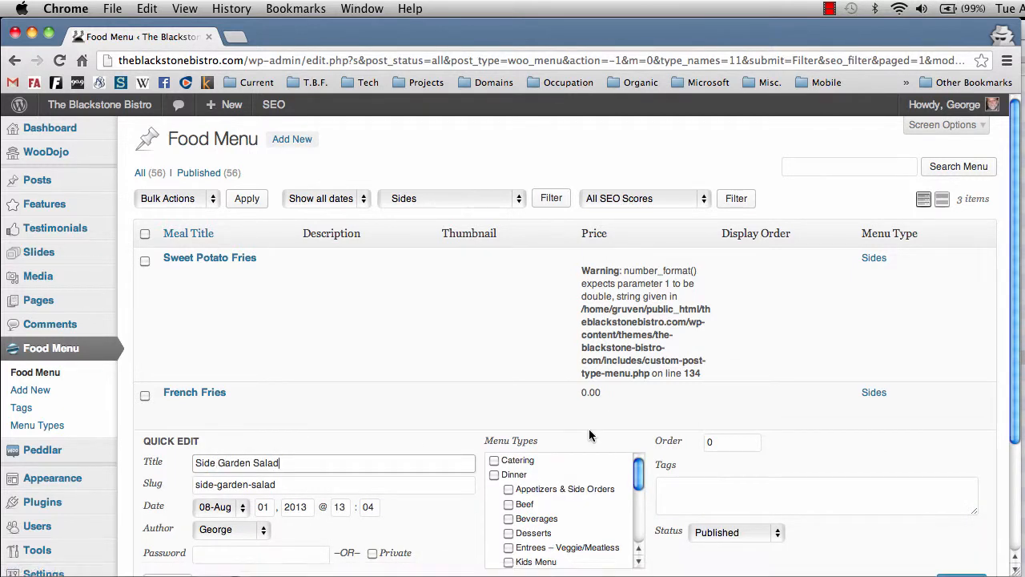
left_click(726, 440)
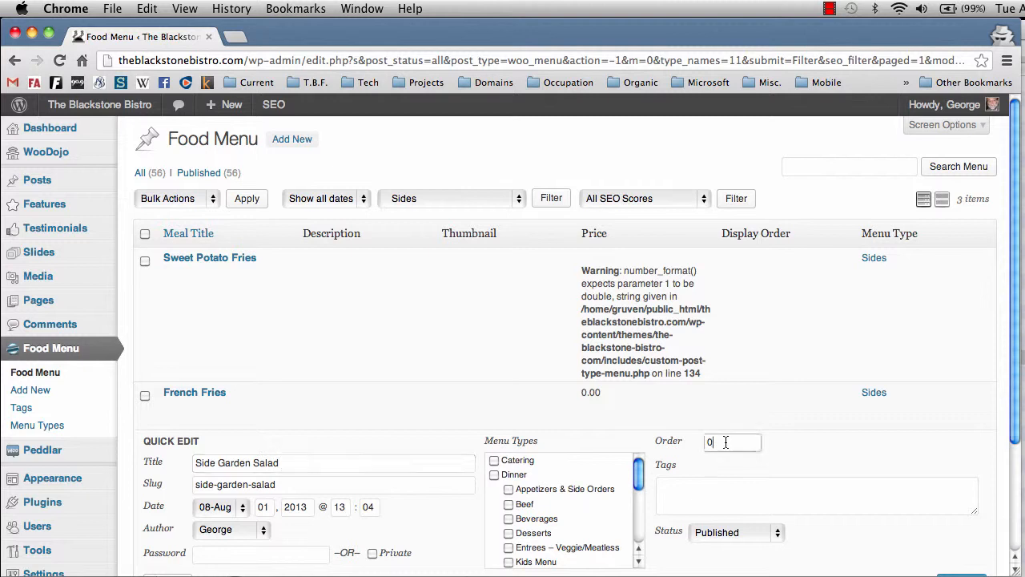
key("BackSpace")
type("1")
scroll(673, 444, "down", 3)
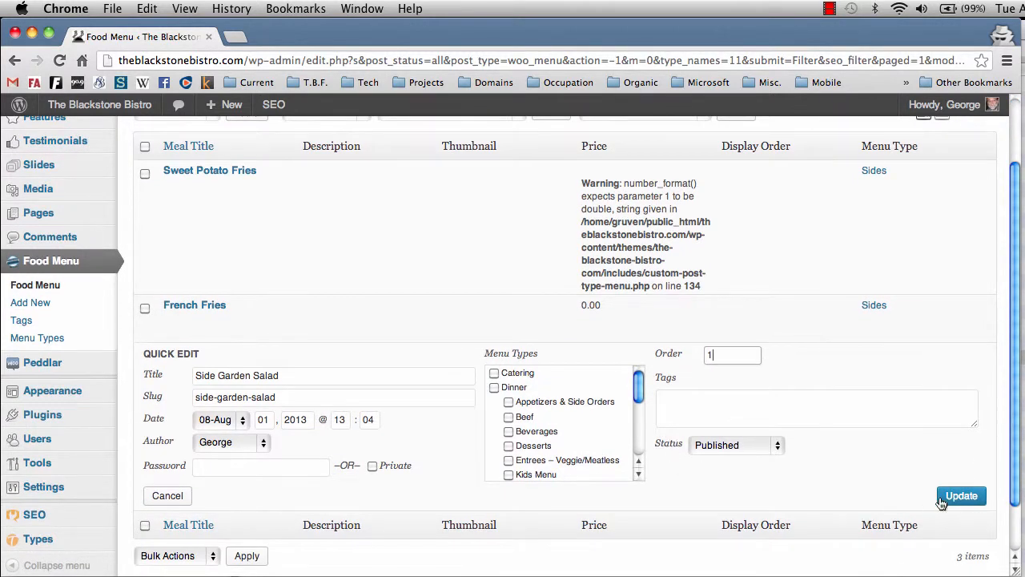
left_click(968, 500)
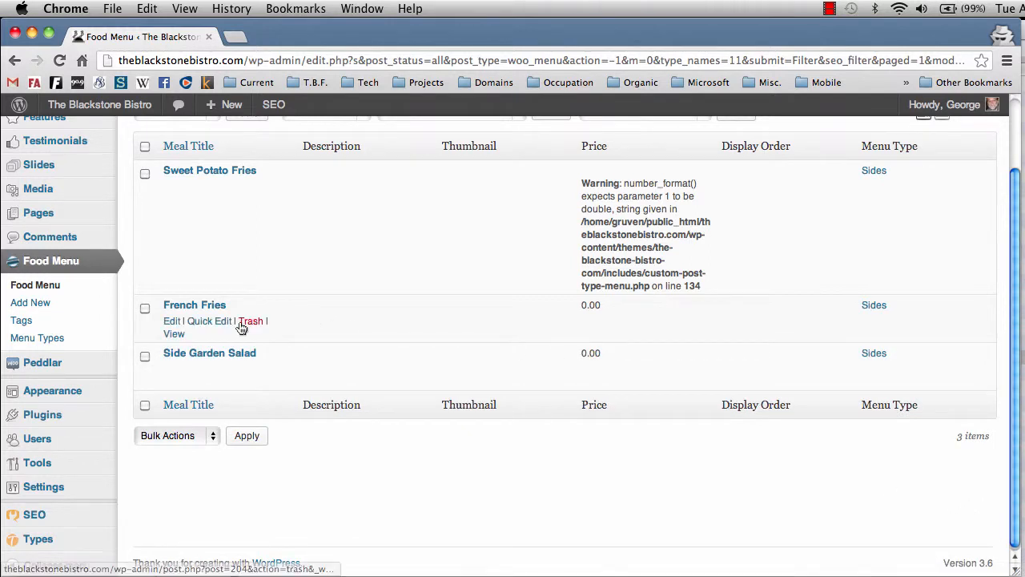
Step: Quick edit French Fries, set its order to 2 and update it
left_click(210, 321)
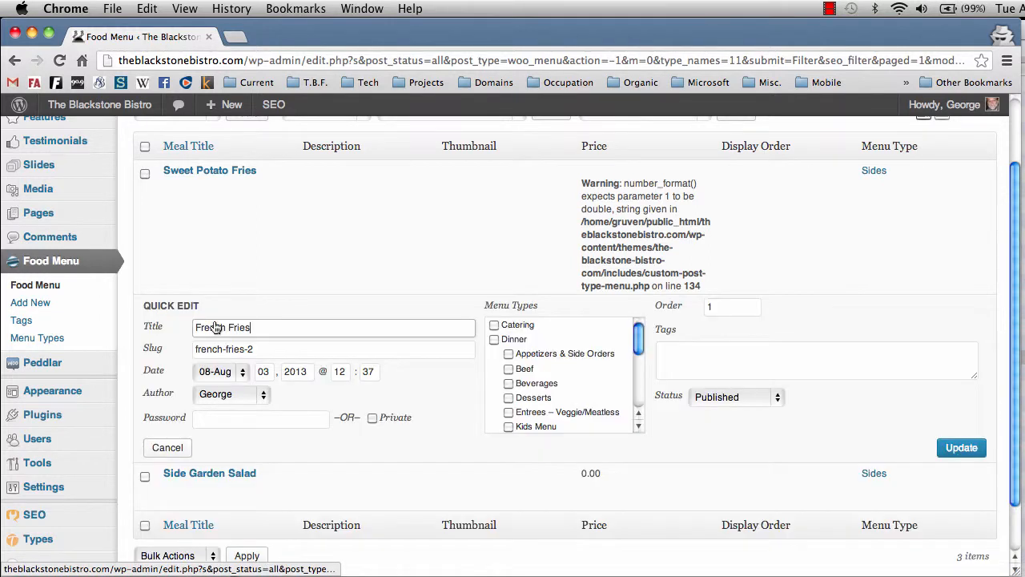
double_click(717, 307)
type("2")
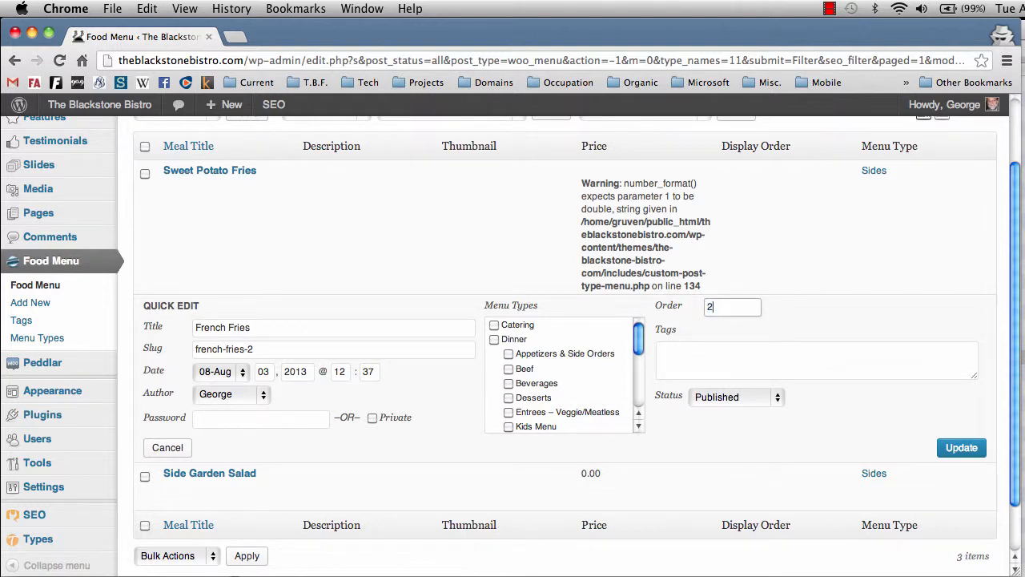
left_click(961, 448)
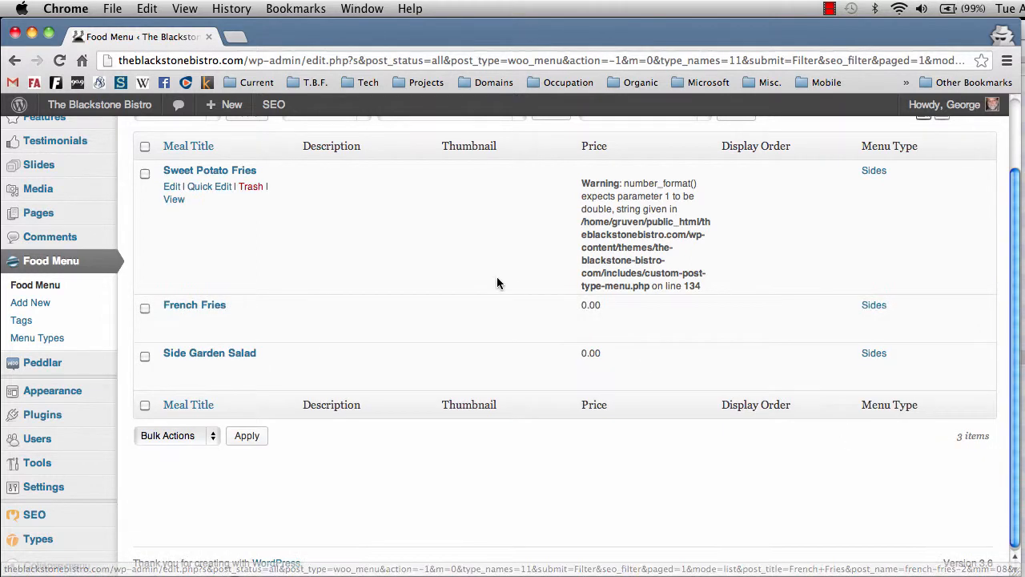
Step: Quick edit Sweet Potato Fries, set its order to 3 and update it
left_click(215, 187)
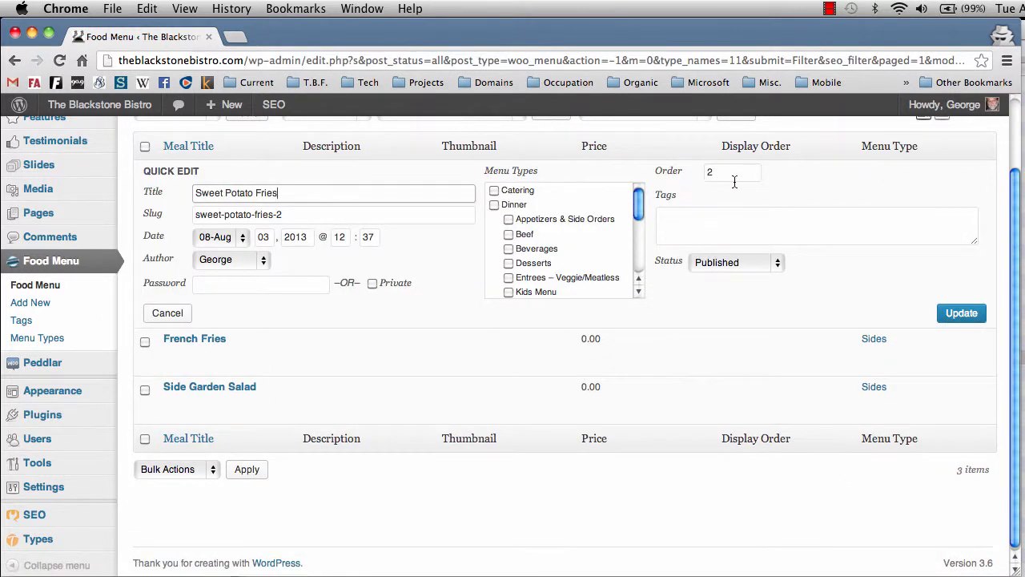
left_click_drag(716, 171, 673, 170)
type("3")
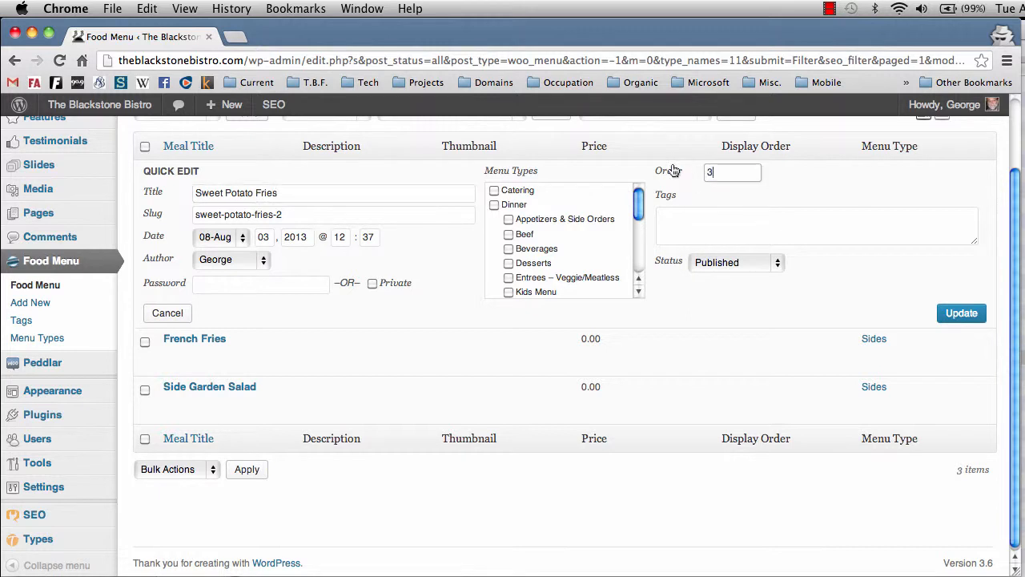
left_click(958, 315)
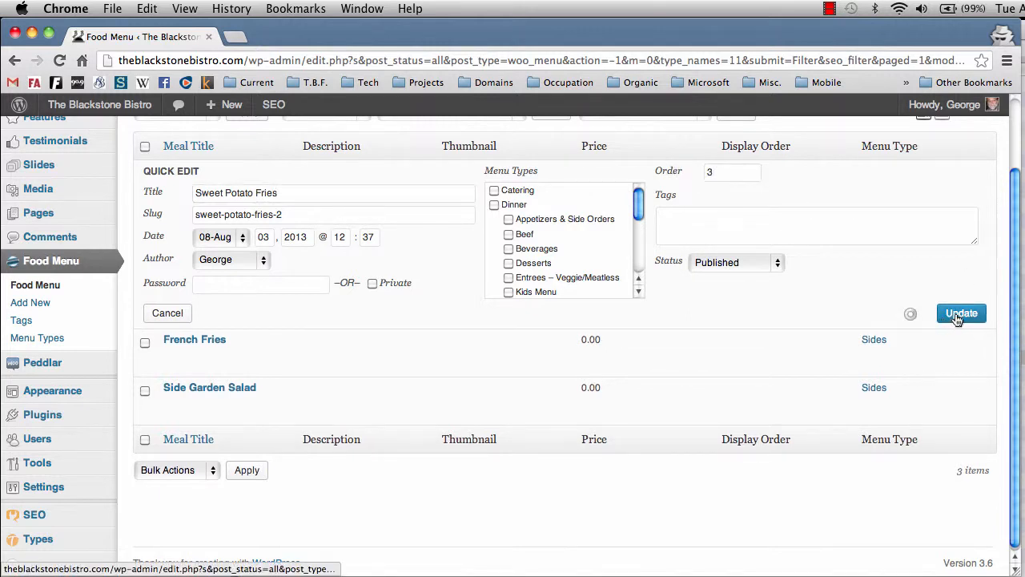
Step: Visit the live site and open the Lunch Menu to check the order of the items under Sides
scroll(320, 125, "up", 3)
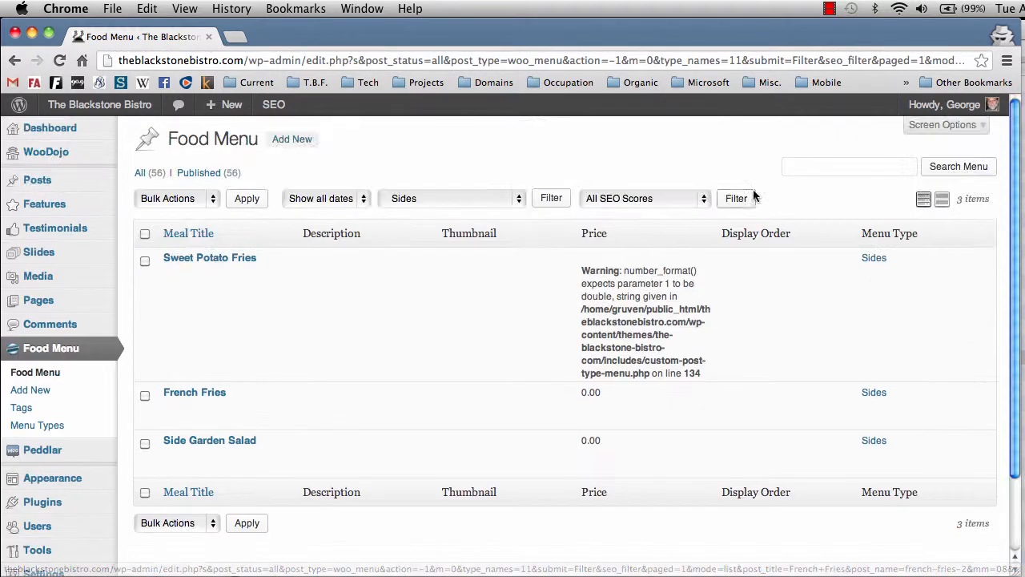
mouse_move(87, 112)
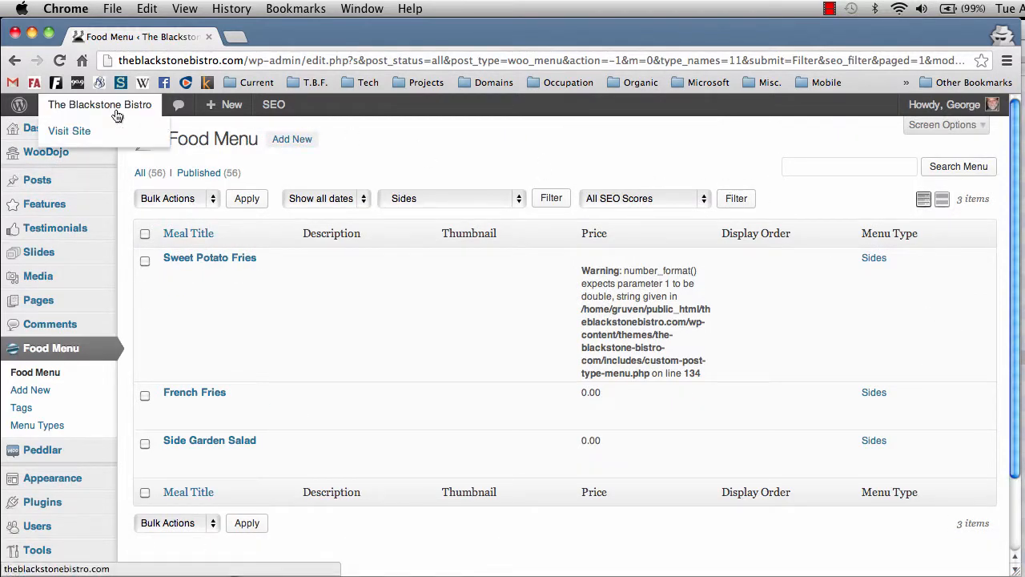
left_click(69, 133)
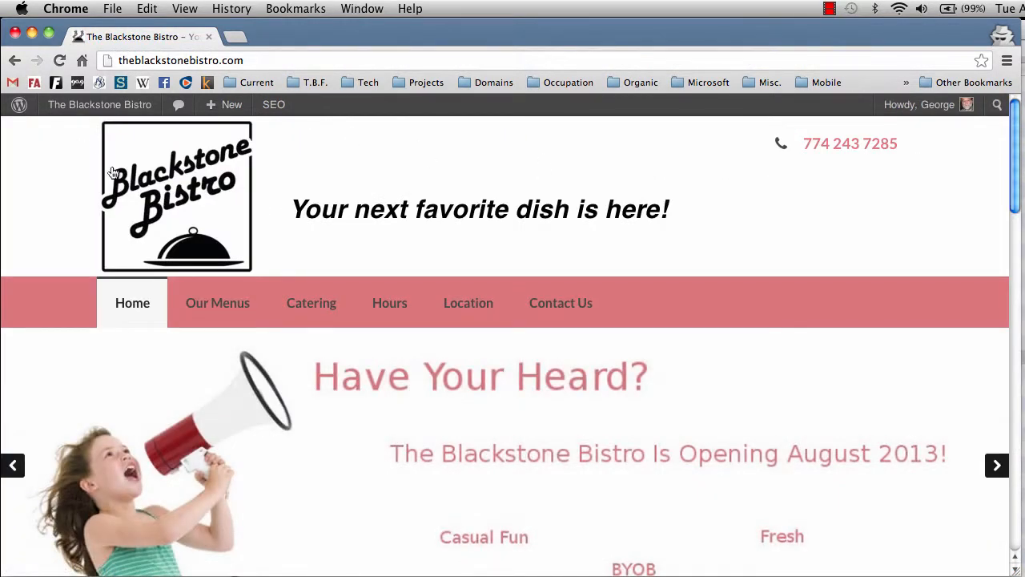
mouse_move(221, 298)
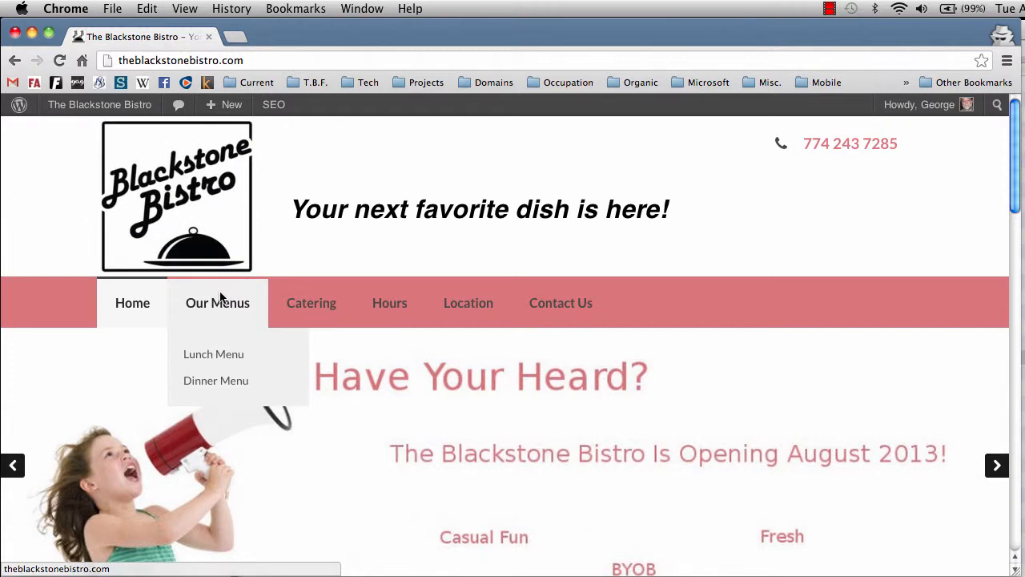
left_click(218, 356)
scroll(218, 357, "down", 10)
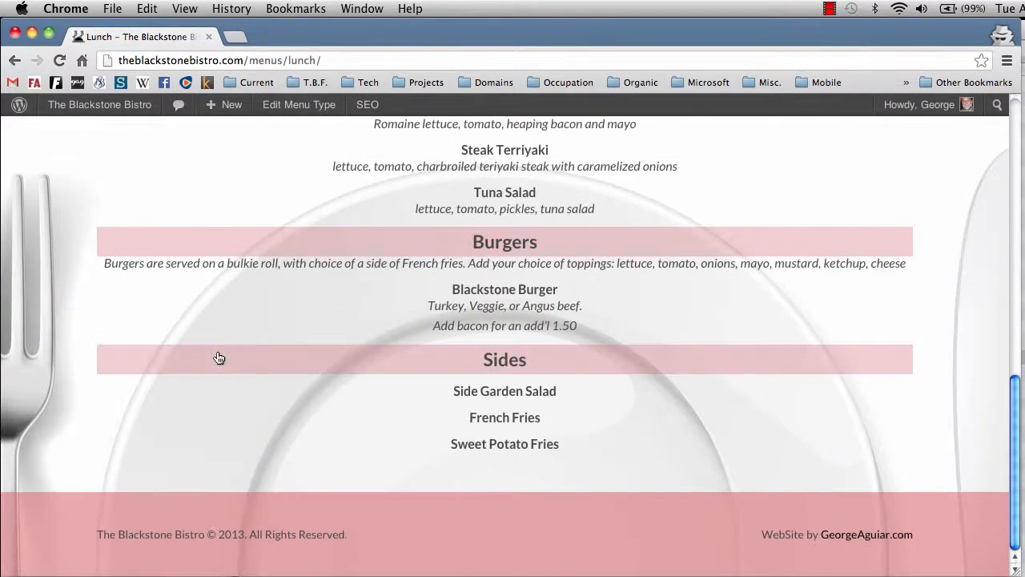